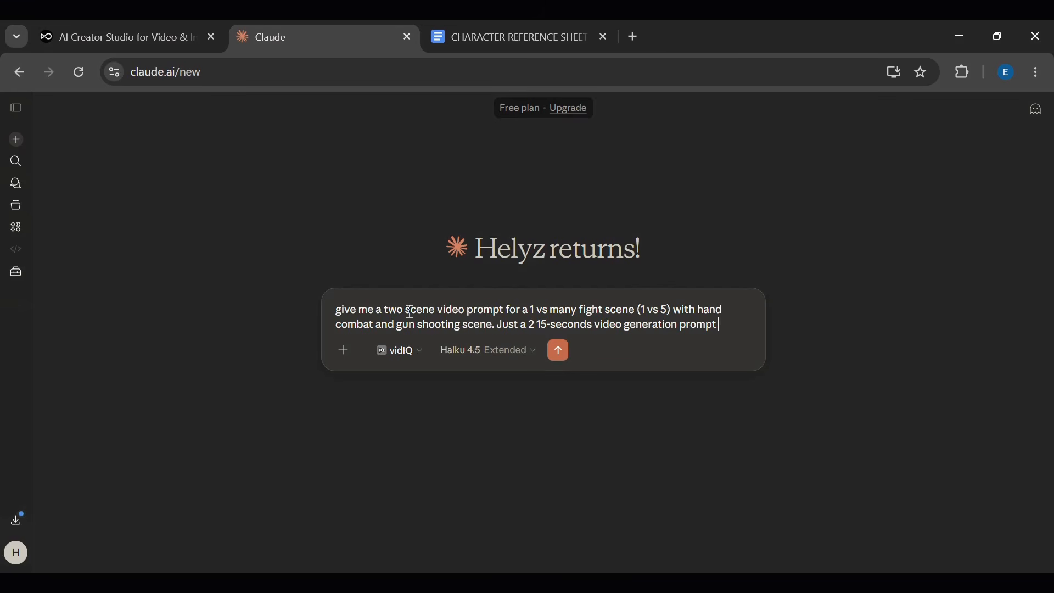
# - Edit the two-scene 1 vs 5 fight video prompt request and send it to Claude
pyautogui.press('BackSpace')
pyautogui.press('BackSpace')
pyautogui.press('BackSpace')
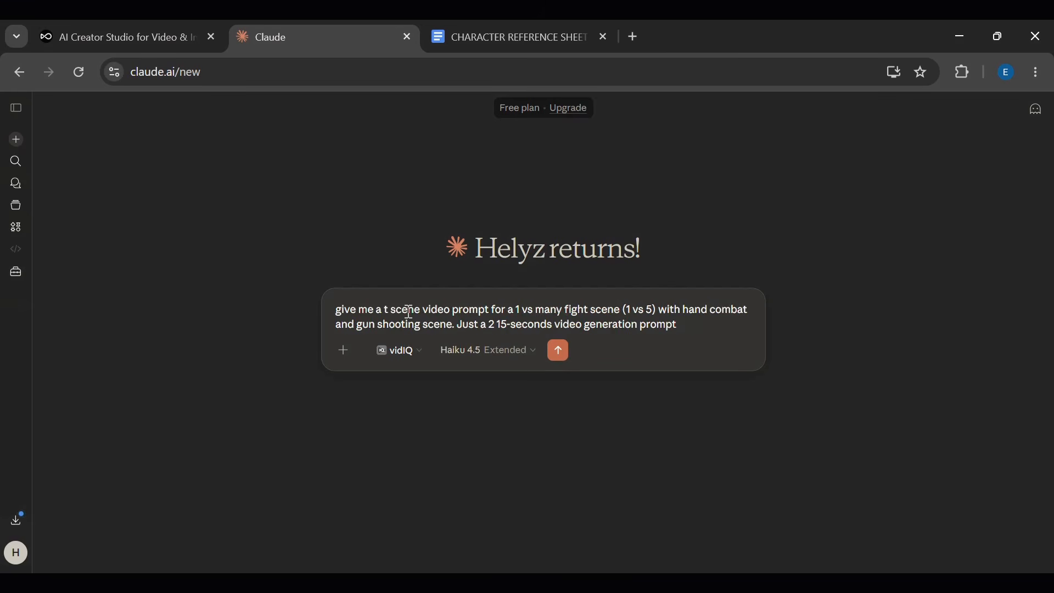
pyautogui.press('Return')
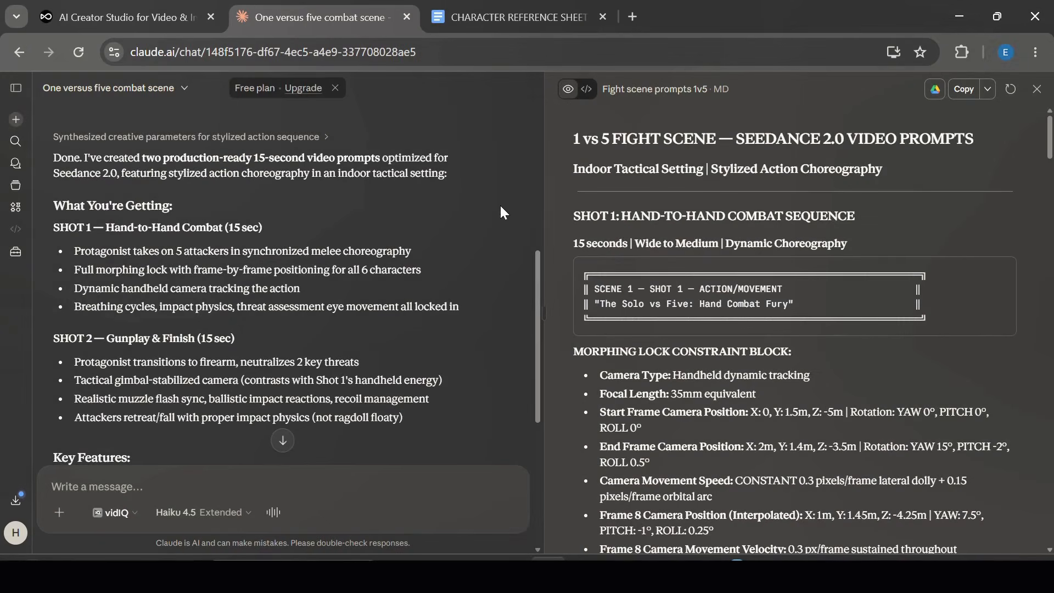
# - Review the generated fight scene prompts in the chat and the document preview
pyautogui.scroll(2, 452, 173)
pyautogui.scroll(-3, 451, 172)
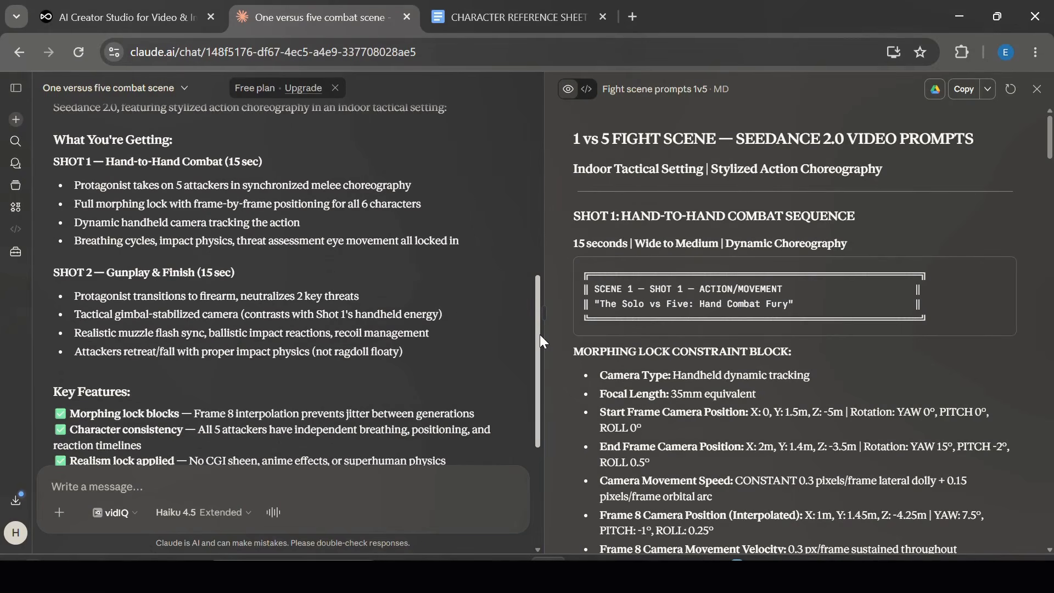
pyautogui.moveTo(538, 333)
pyautogui.mouseDown()
pyautogui.moveTo(536, 245)
pyautogui.moveTo(537, 347)
pyautogui.mouseUp()
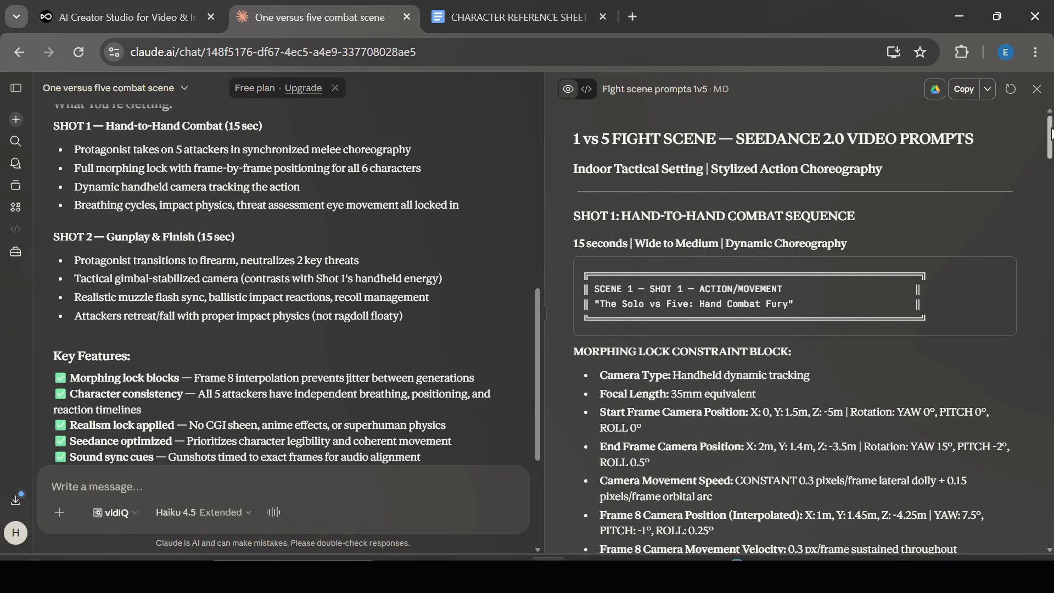
pyautogui.moveTo(1051, 135); pyautogui.dragTo(1051, 173)
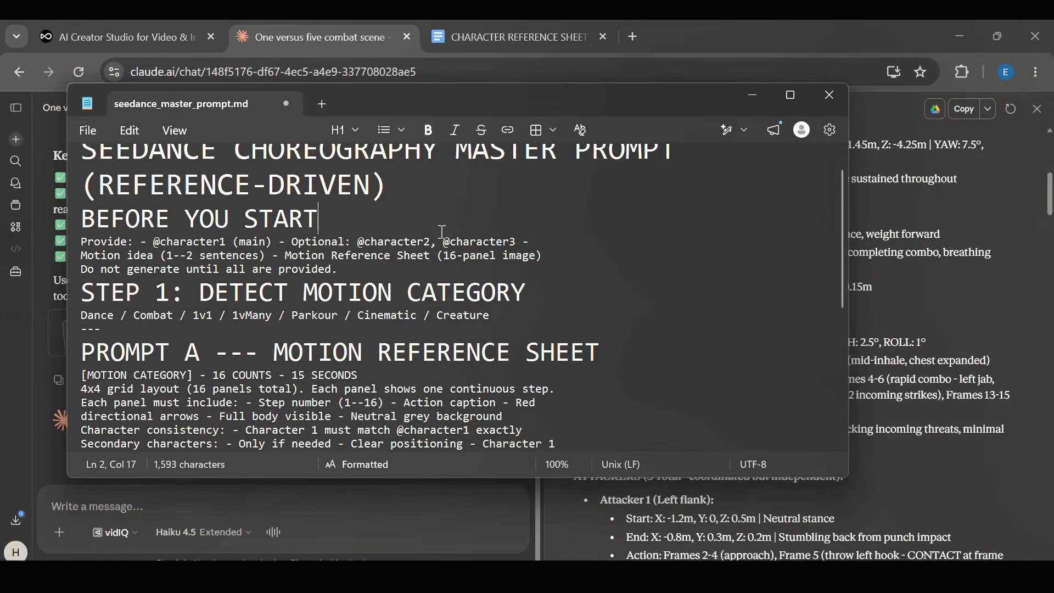
# - Copy the entire Seedance choreography master prompt from the seedance_master_prompt.md file
pyautogui.click(540, 240)
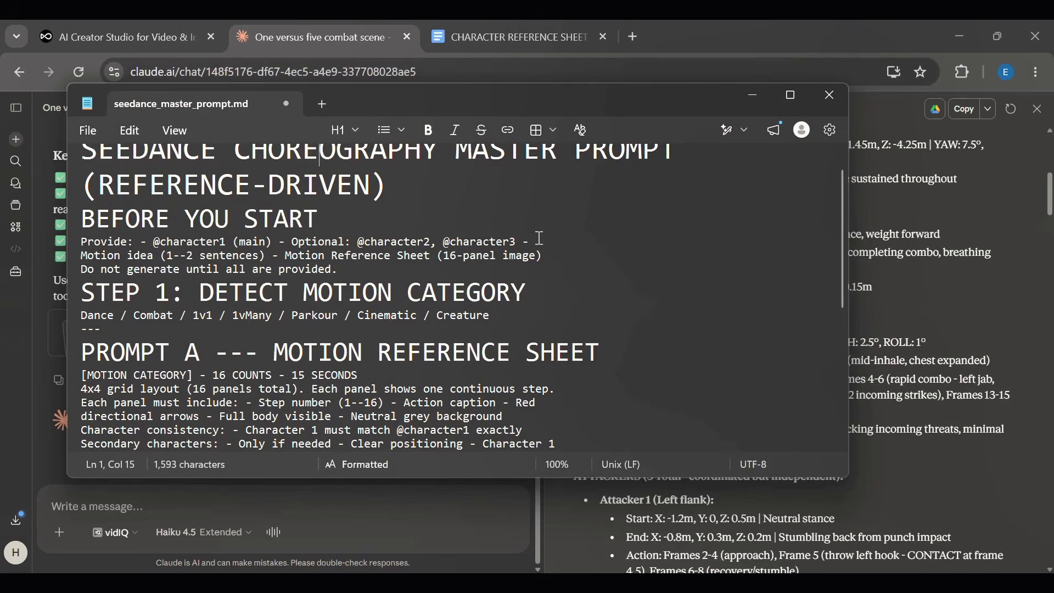
pyautogui.hotkey('ctrl', 'a')
pyautogui.hotkey('ctrl', 'c')
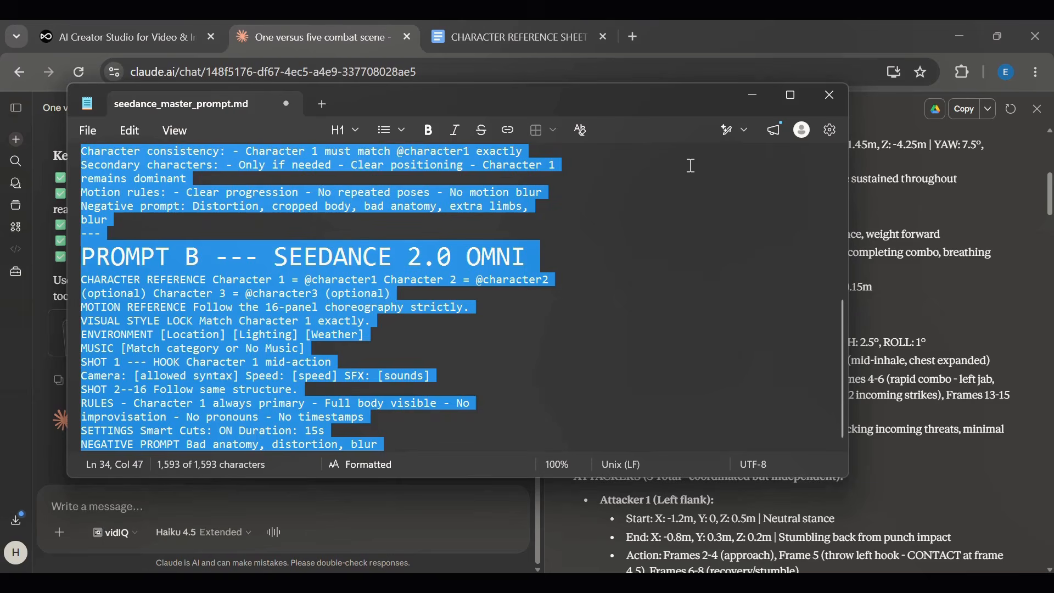
pyautogui.click(757, 96)
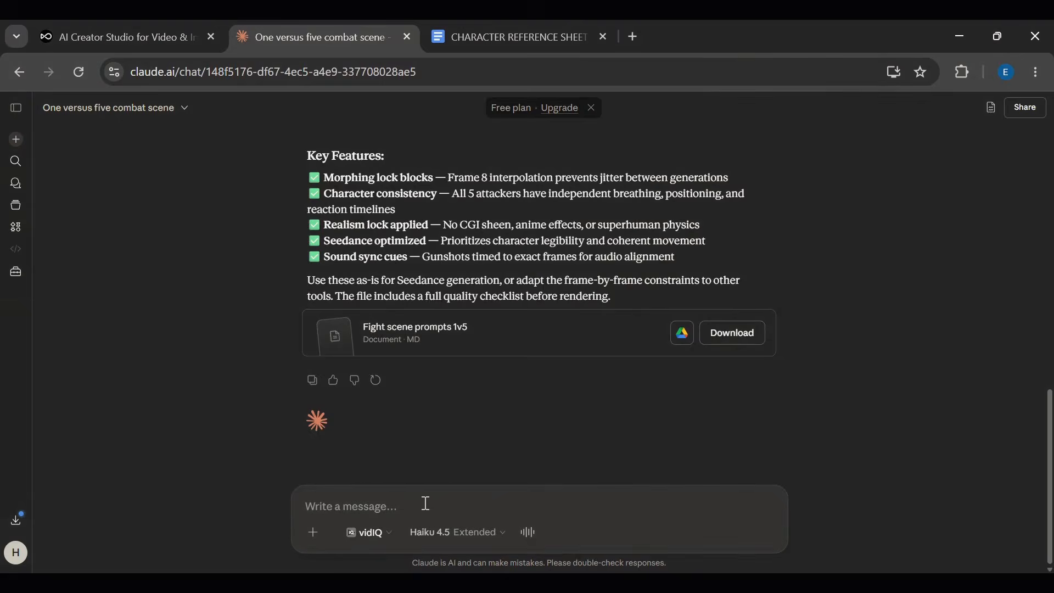
# - Paste the master prompt into the chat message and send it
pyautogui.click(411, 503)
pyautogui.hotkey('ctrl', 'v')
pyautogui.scroll(10, 437, 349)
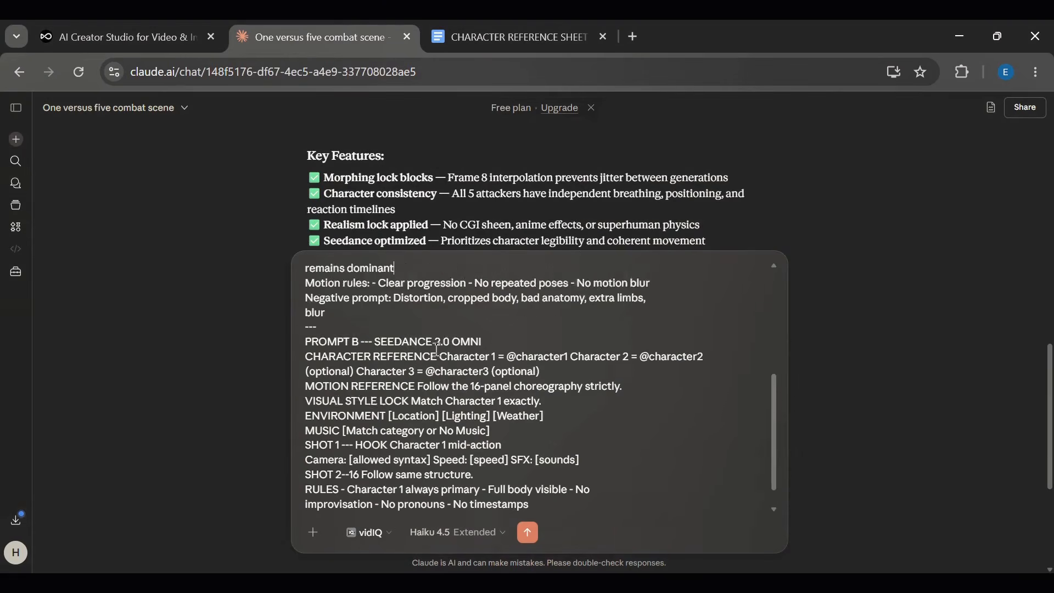
pyautogui.press('Return')
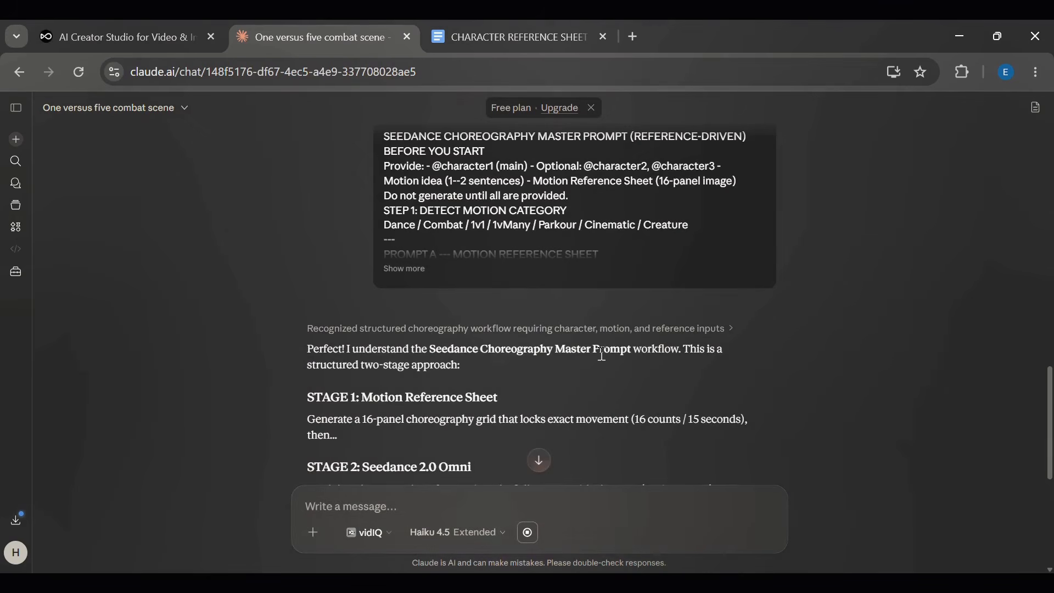
# - Read Claude's reply listing the details it needs to start
pyautogui.scroll(3, 567, 249)
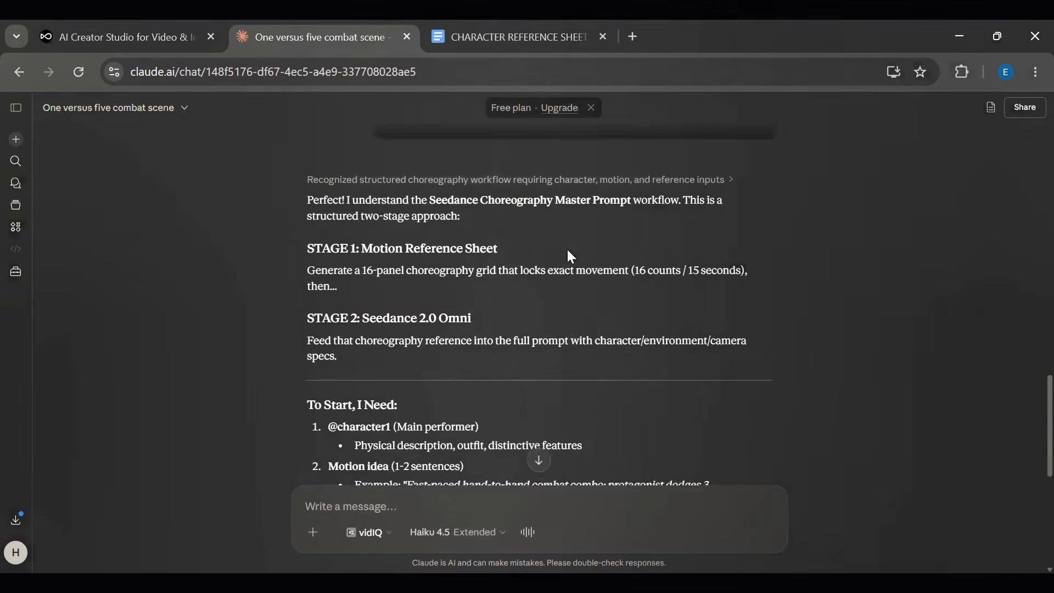
pyautogui.scroll(-4, 569, 252)
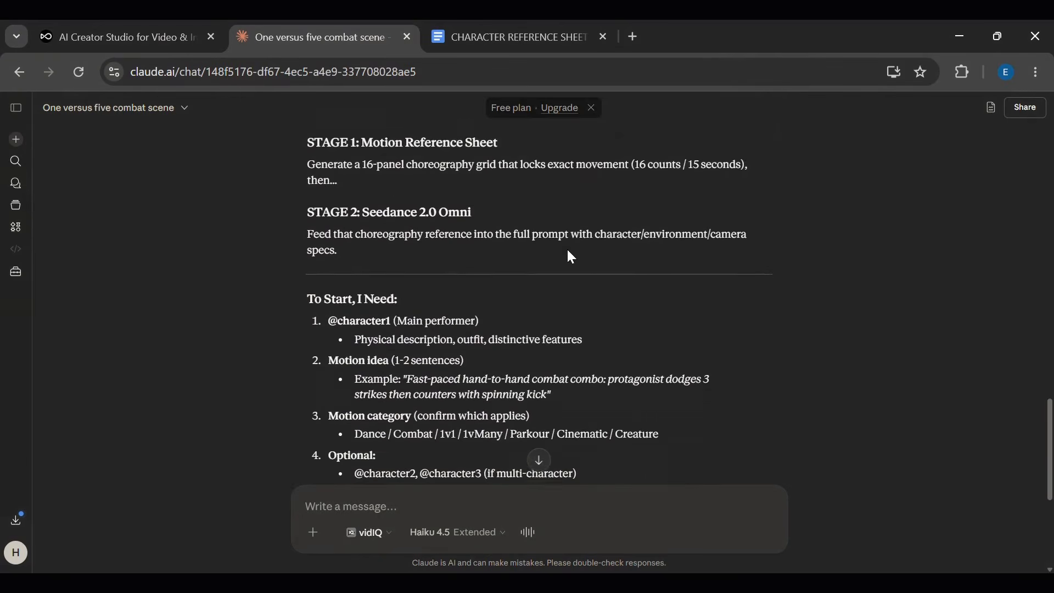
pyautogui.scroll(1, 571, 257)
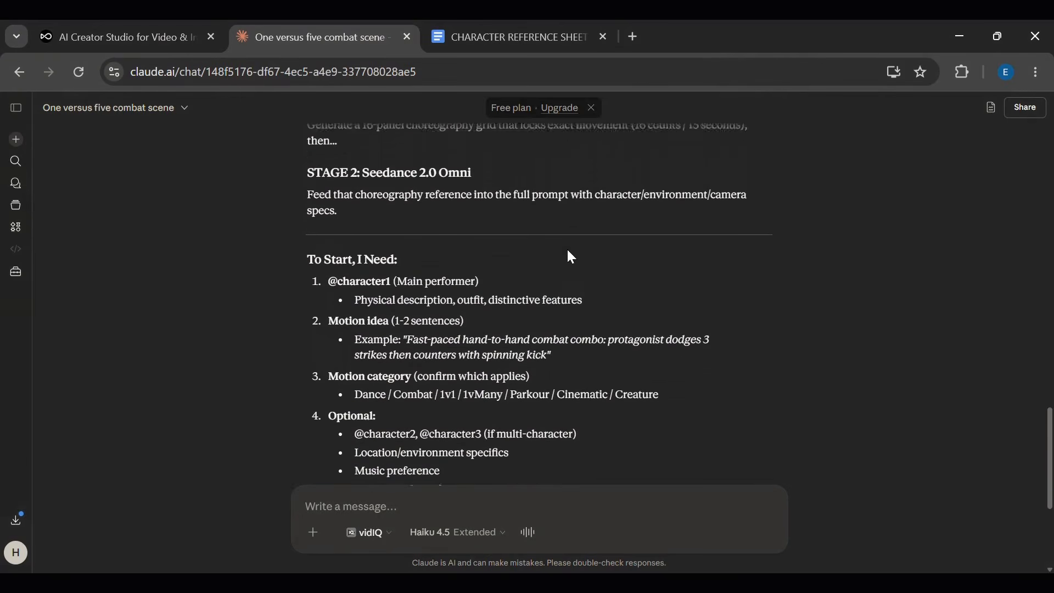
pyautogui.scroll(3, 571, 257)
pyautogui.scroll(-2, 571, 257)
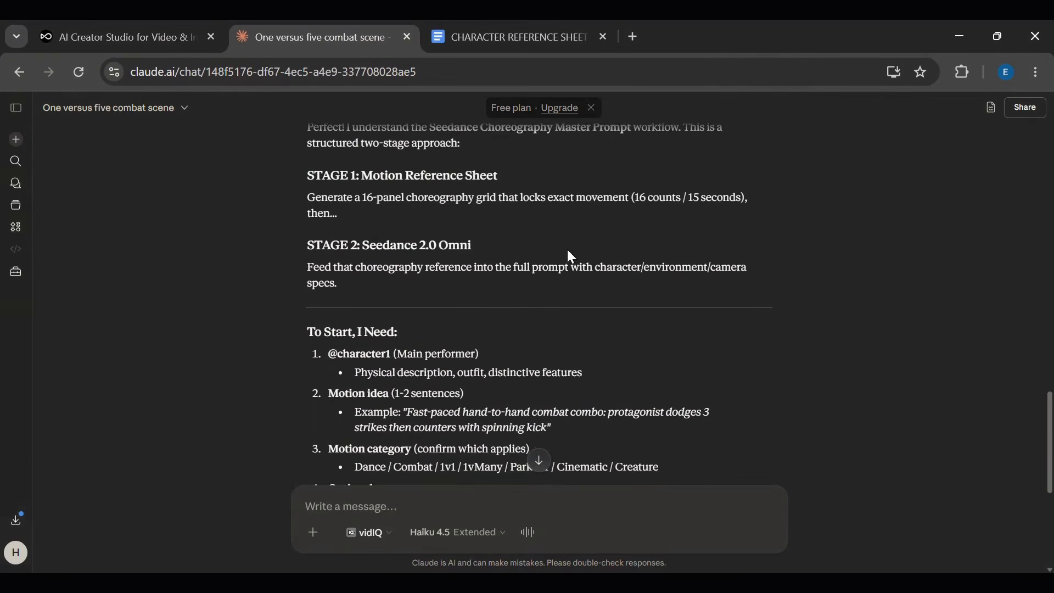
pyautogui.scroll(1, 571, 257)
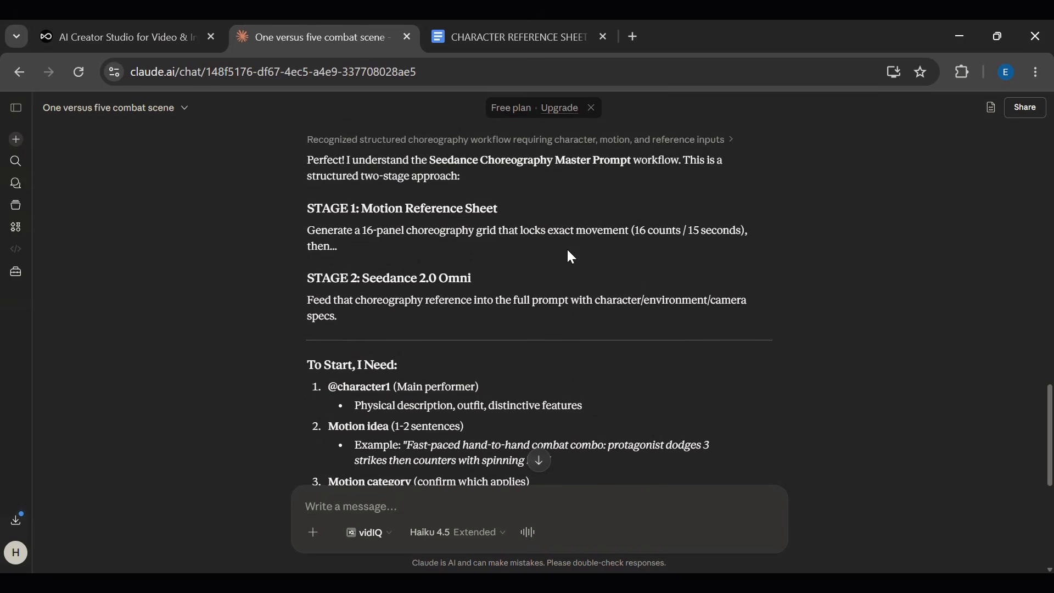
pyautogui.scroll(-3, 571, 257)
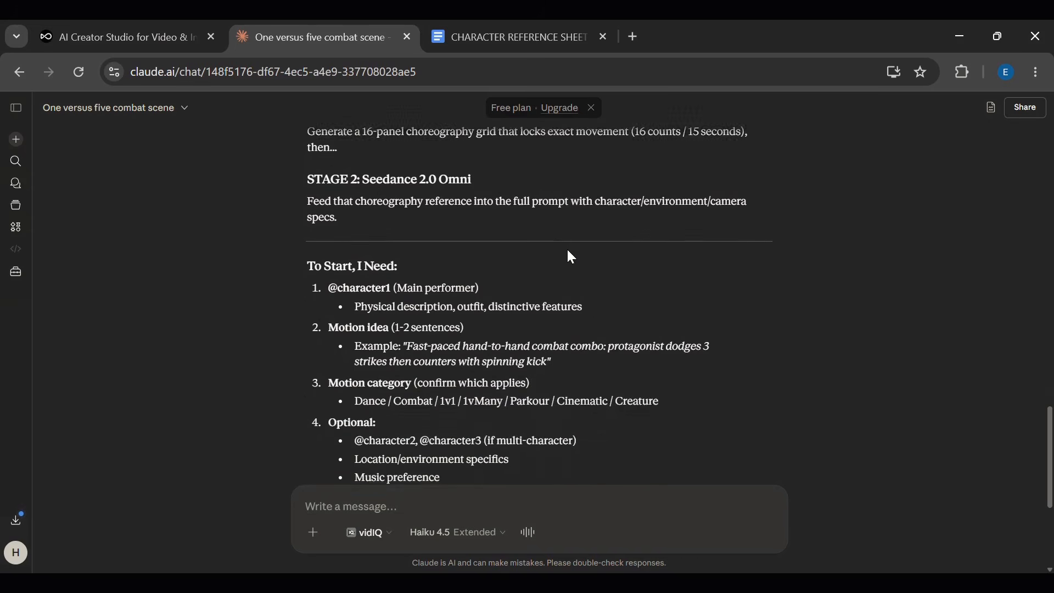
pyautogui.scroll(-4, 569, 253)
pyautogui.scroll(5, 568, 254)
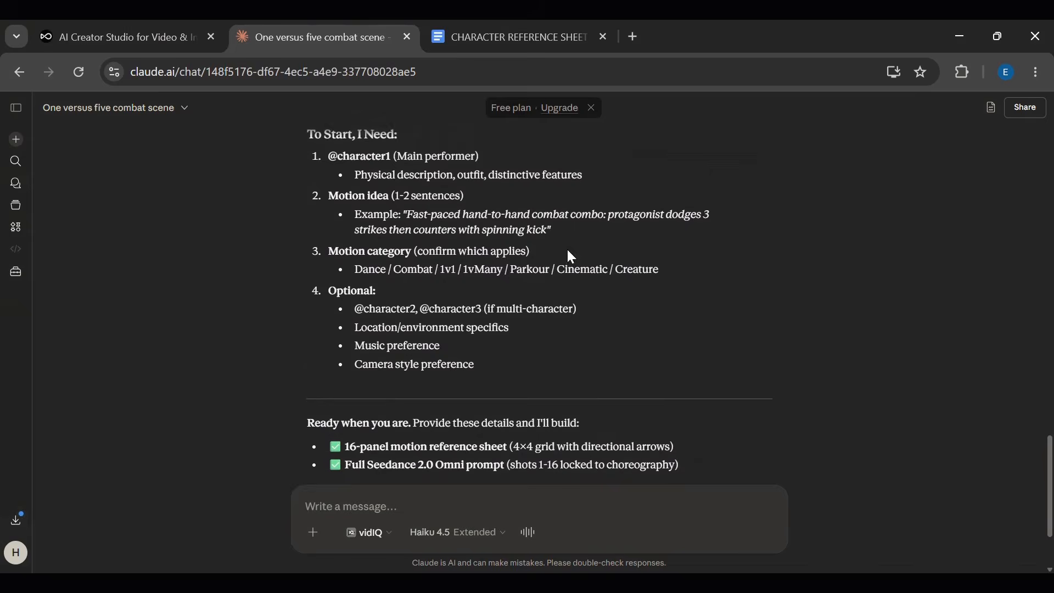
pyautogui.scroll(1, 569, 251)
pyautogui.scroll(-1, 571, 257)
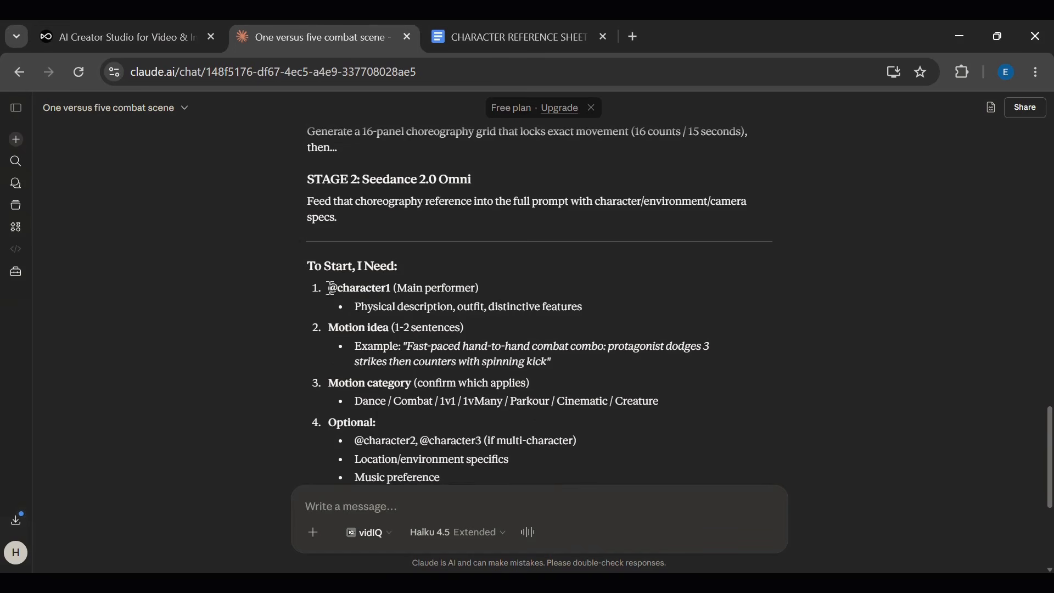
# - Attach the five character reference images from the Downloads folder to the message
pyautogui.click(312, 535)
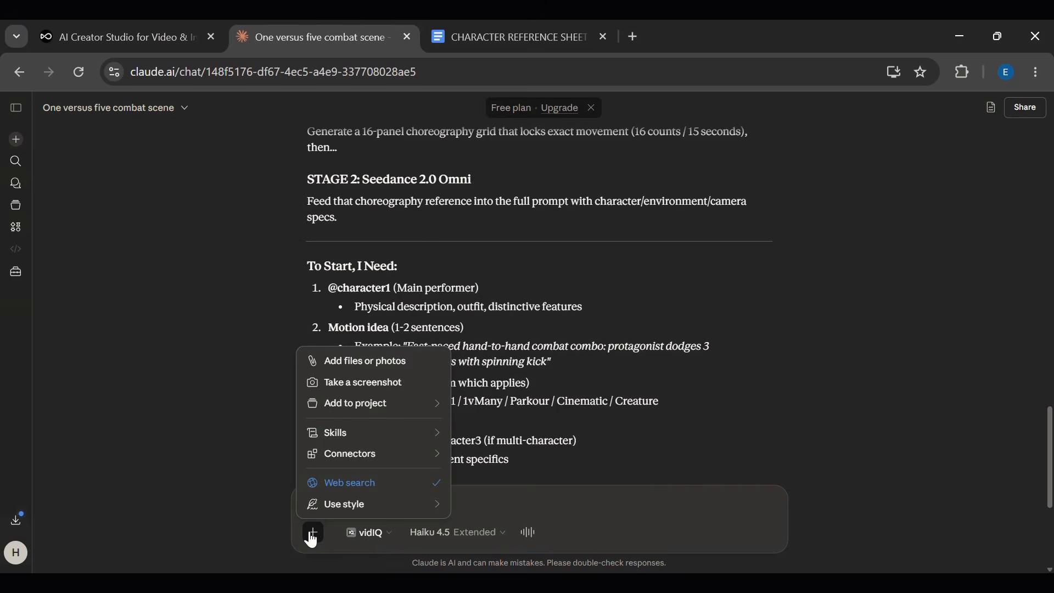
pyautogui.press('Escape')
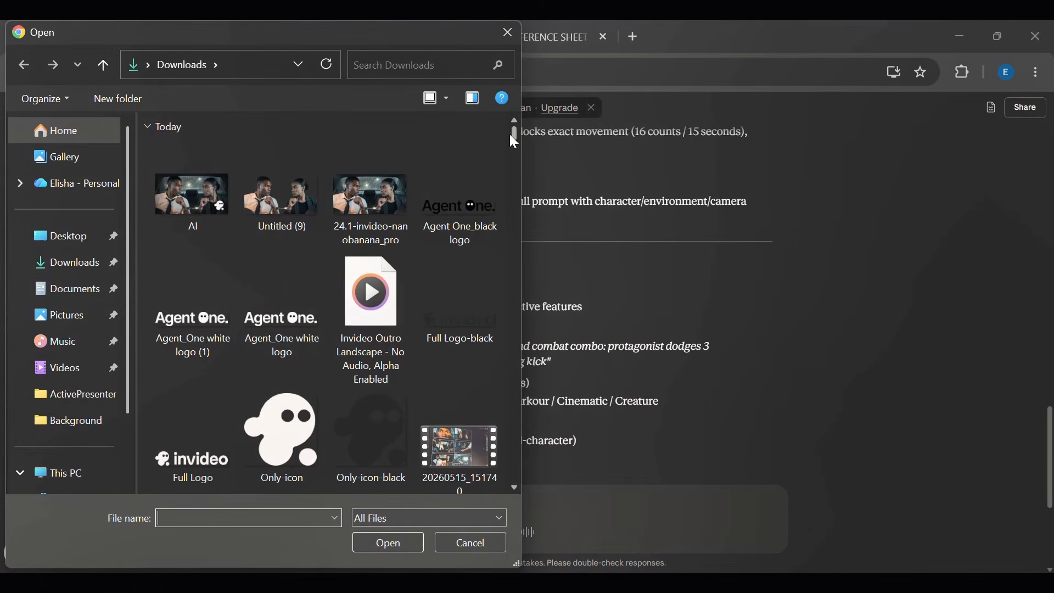
pyautogui.moveTo(509, 134); pyautogui.dragTo(512, 164)
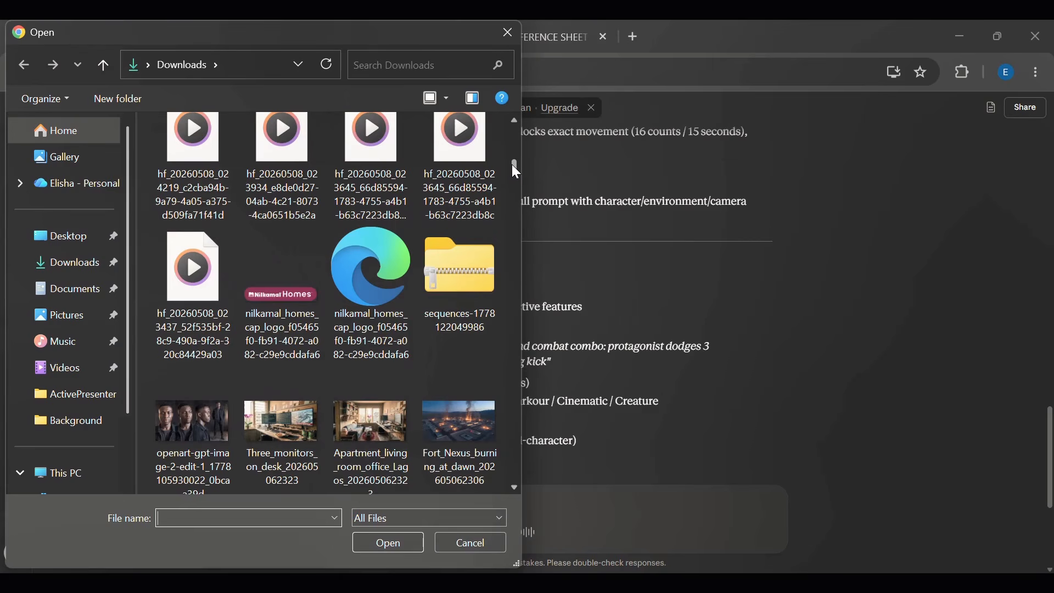
pyautogui.doubleClick(193, 418)
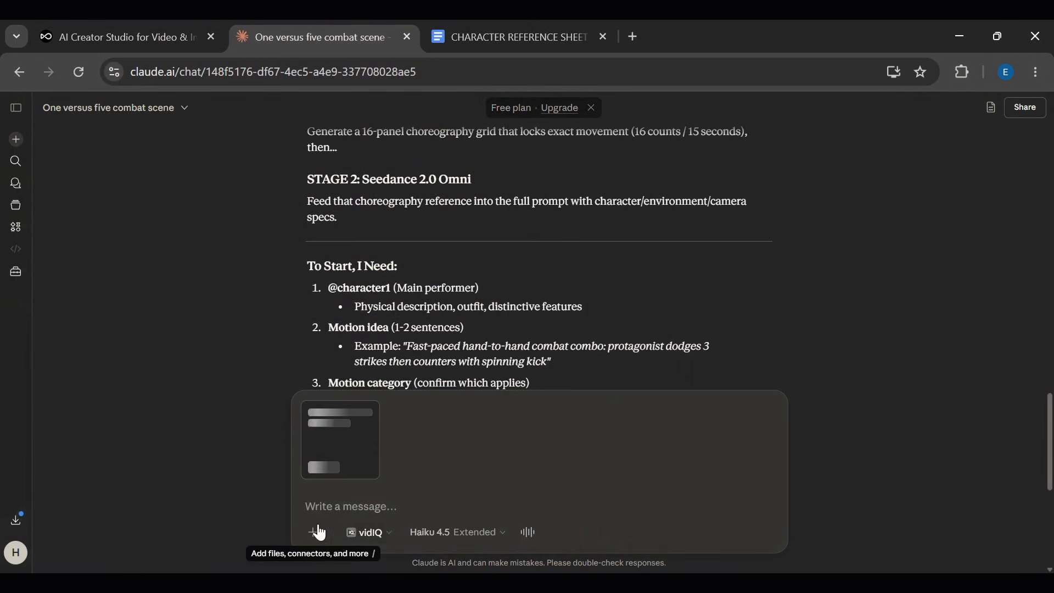
pyautogui.click(313, 532)
pyautogui.click(396, 363)
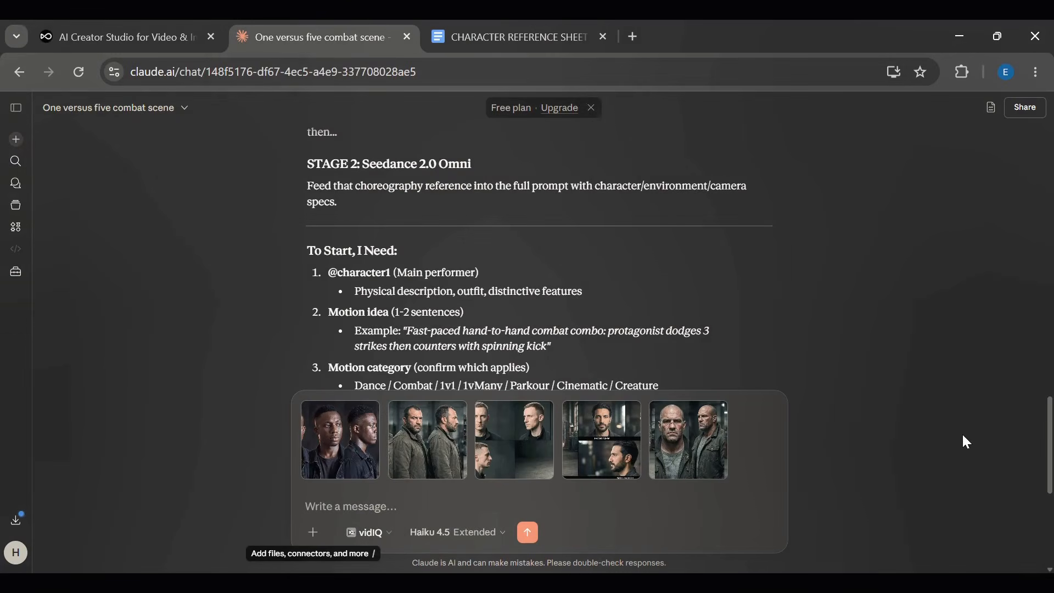
pyautogui.click(333, 504)
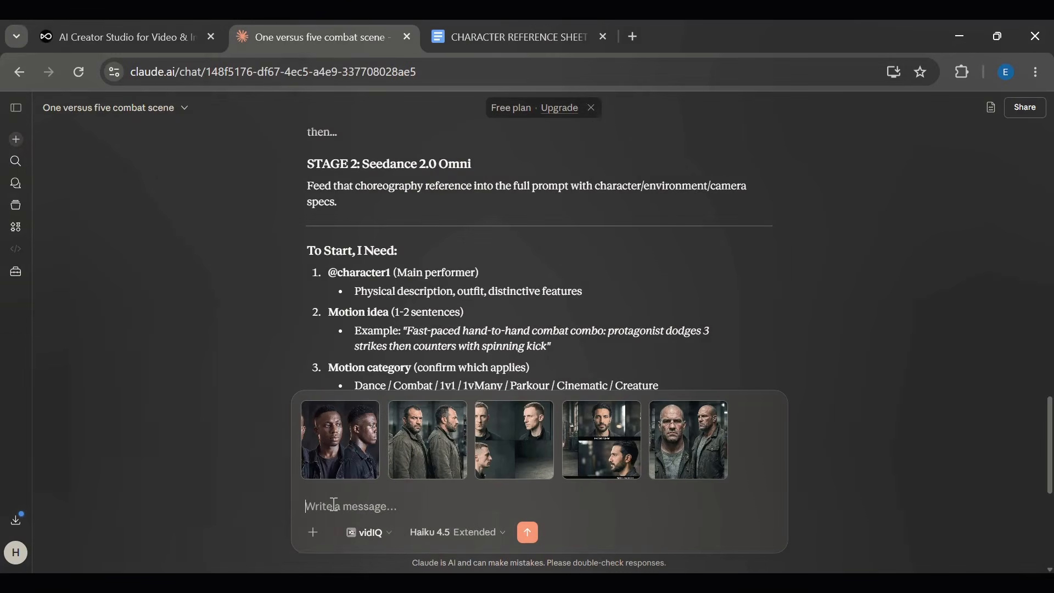
pyautogui.moveTo(306, 439)
pyautogui.write('Image is @character1')
pyautogui.hotkey('shift', 'Return')
pyautogui.write('Image')
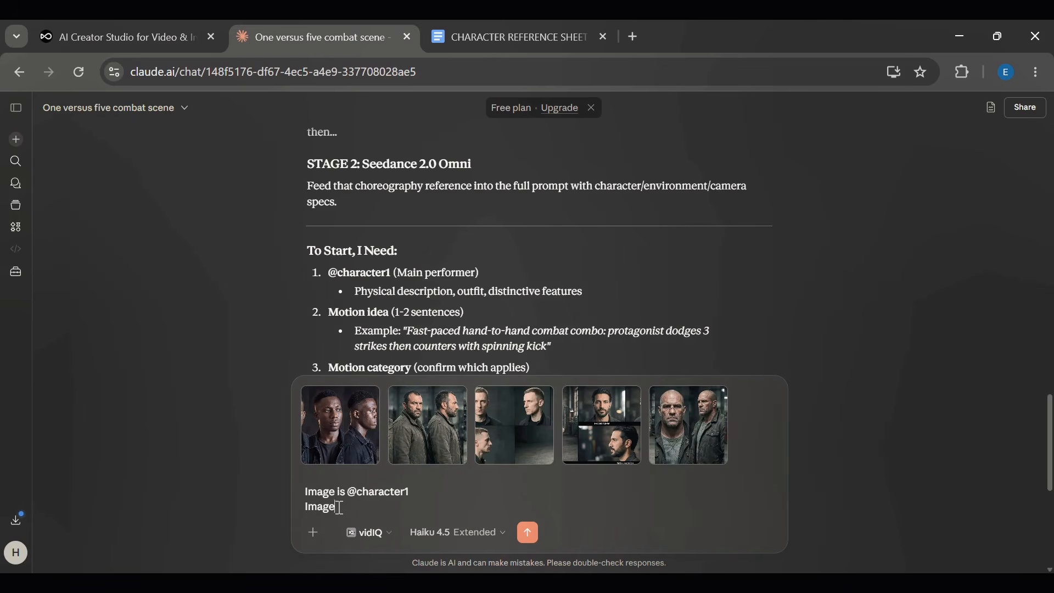
pyautogui.press('Up')
pyautogui.write('1')
pyautogui.press('Down')
pyautogui.write('2 is @character2')
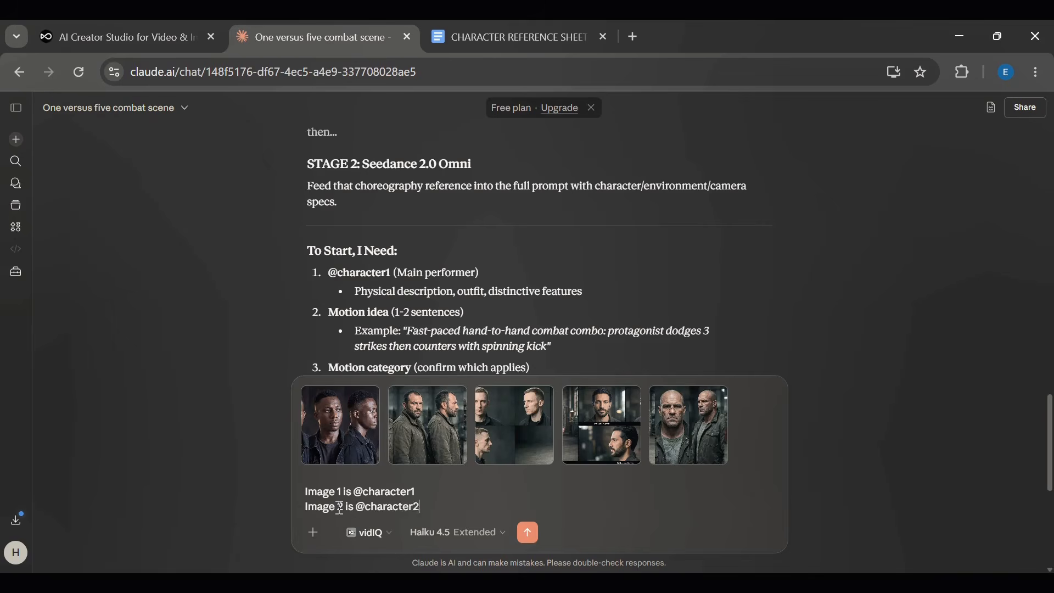
pyautogui.hotkey('shift', 'Return')
pyautogui.write('Image 3 is @character3')
pyautogui.hotkey('shift', 'Return')
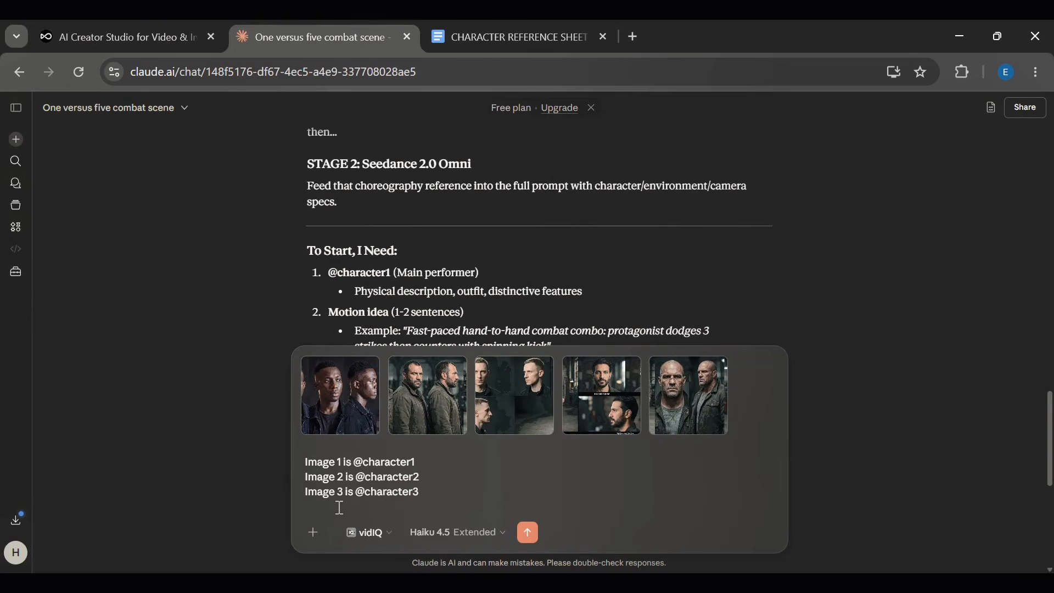
pyautogui.write('Image 4 is character')
pyautogui.press('Left')
pyautogui.press('Left')
pyautogui.write('@')
pyautogui.press('Down')
pyautogui.hotkey('shift', 'Return')
pyautogui.hotkey('shift', 'Return')
pyautogui.scroll(-2, 677, 436)
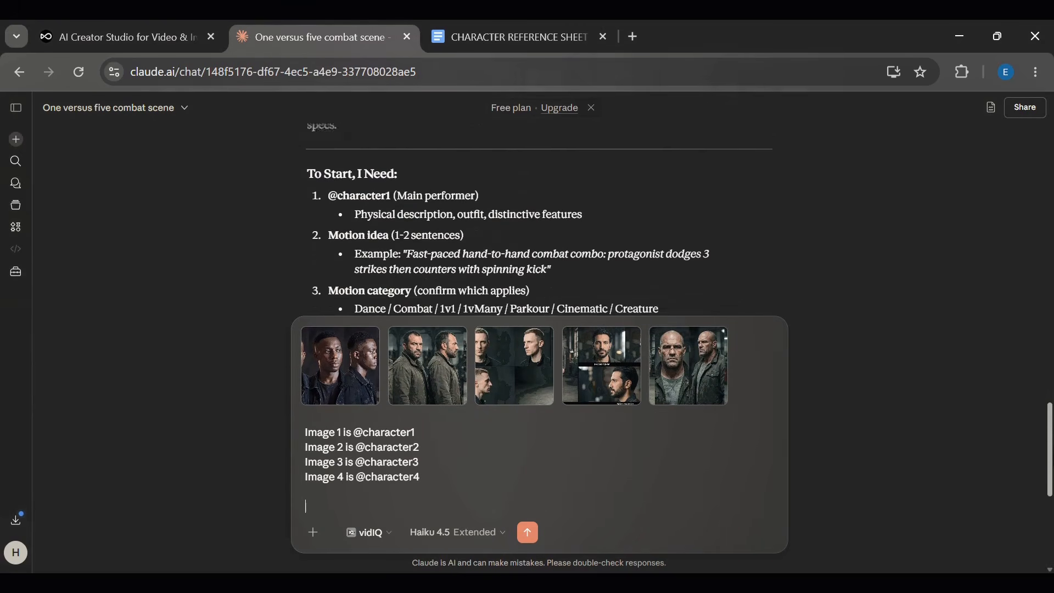
pyautogui.scroll(-1, 646, 470)
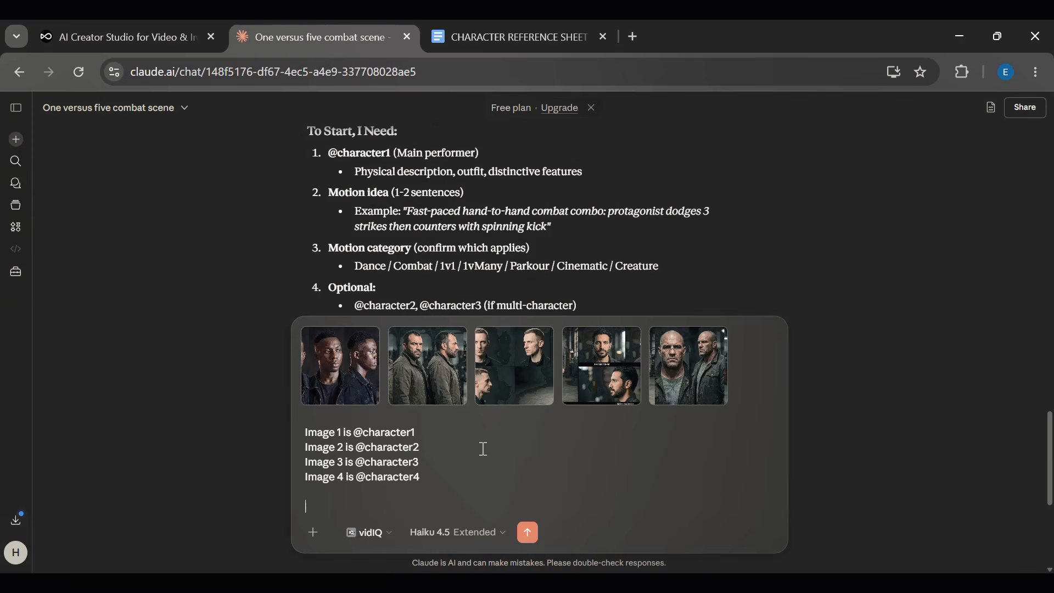
pyautogui.write('Motion: "')
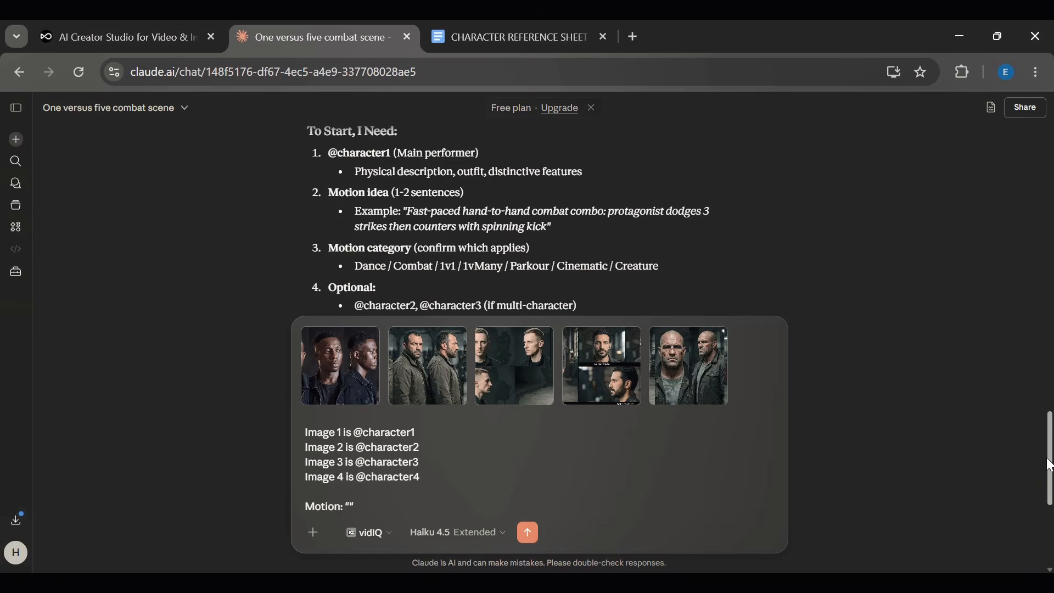
# - Copy the Attacker 5 and indoor tactical environment details from the fight scene prompts document into the Motion quotes
pyautogui.moveTo(1050, 471); pyautogui.dragTo(1050, 352)
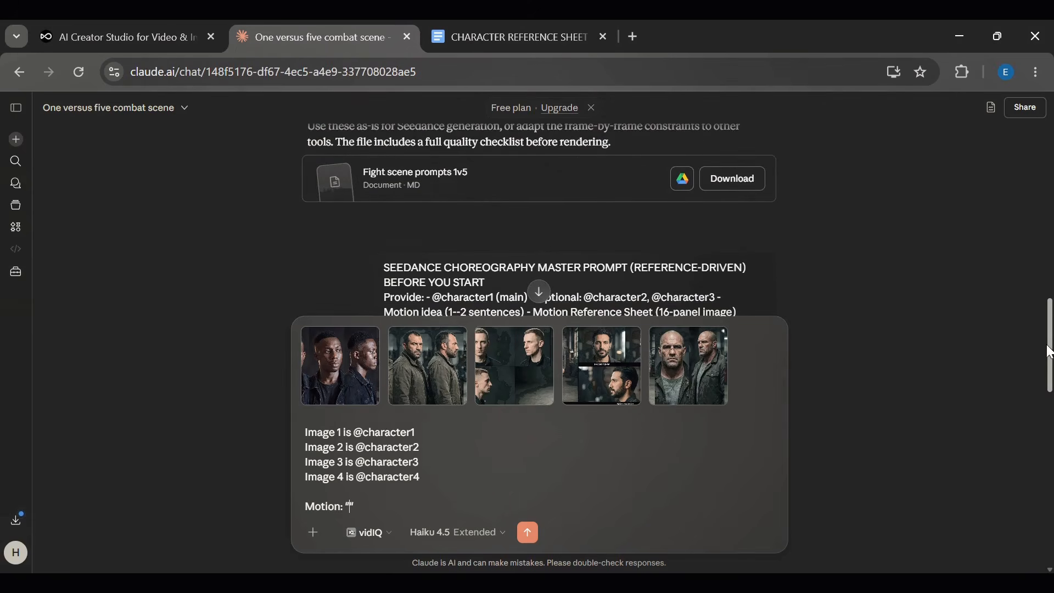
pyautogui.click(420, 202)
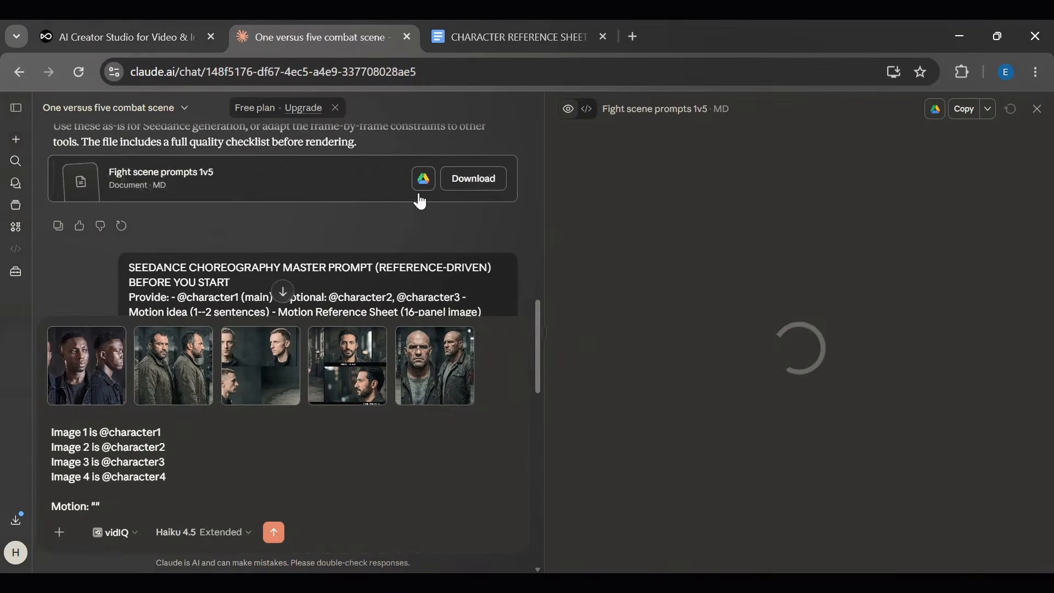
pyautogui.scroll(10, 561, 167)
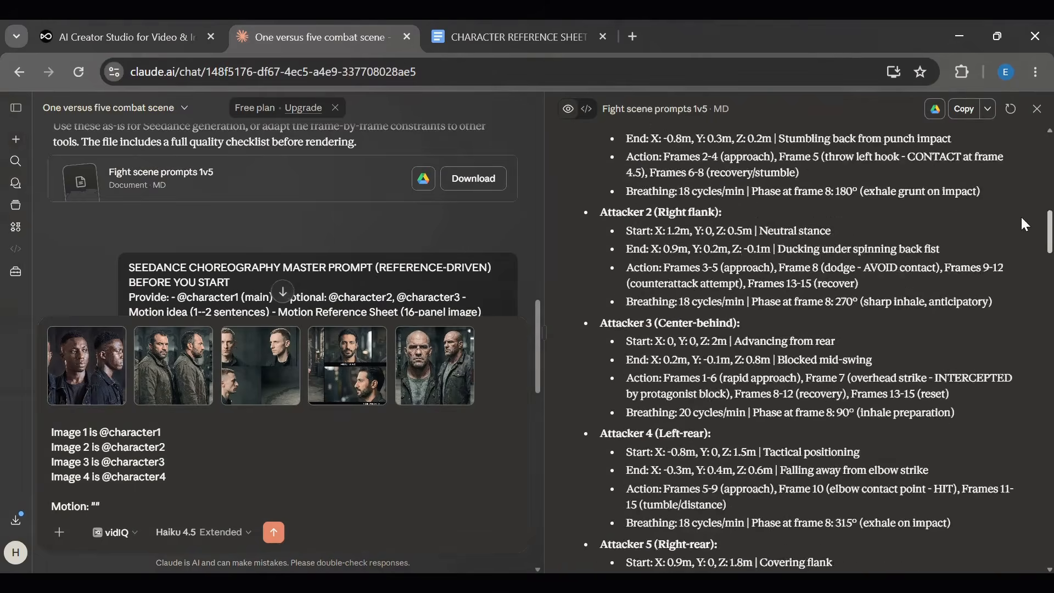
pyautogui.moveTo(561, 167); pyautogui.dragTo(910, 426)
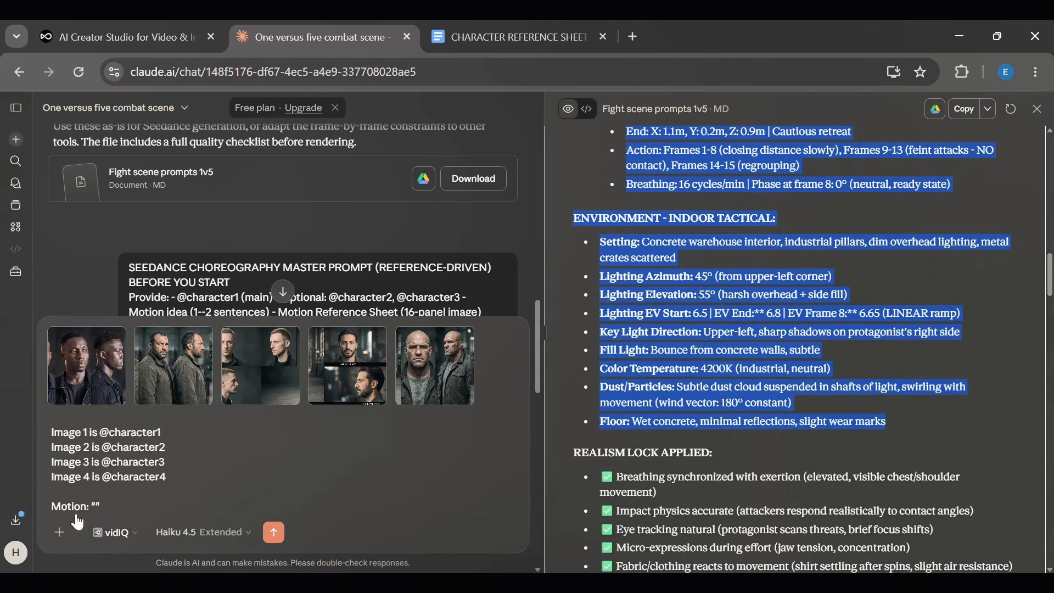
pyautogui.click(97, 504)
pyautogui.hotkey('ctrl', 'v')
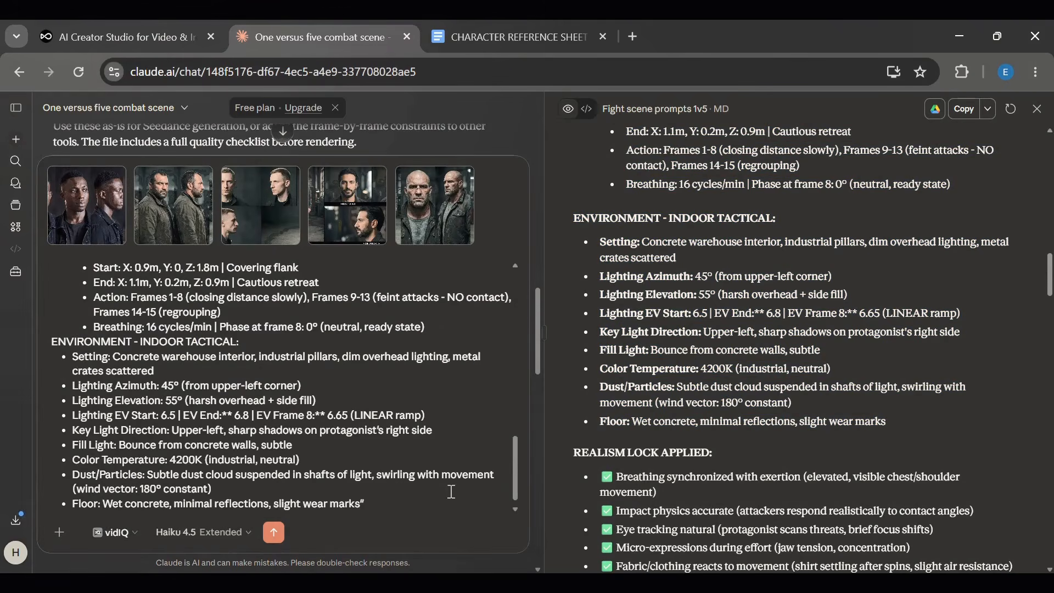
# - Copy the Realism Lock Applied checklist from the fight scene prompts document into the message
pyautogui.moveTo(575, 448); pyautogui.dragTo(1038, 454)
pyautogui.click(360, 501)
pyautogui.write('REALISM LOCK APPLIED: ✅ Breathing synchronized with exertion (elevated, visible chest/shoulder movement) ✅ Impact physics accurate (attackers respond realistically to contact angles) ✅ Eye tracking natural (protagonist scans threats, brief focus shifts) ✅ Micro-expressions during effort (jaw tension, concentration) ✅ Fabric/clothing reacts to movement (shirt settling after spins, slight air resistance) ✅ Handheld tremor on camera (0.8 pixel micro-jitter, intensity increases with action pace) ✅ No simultaneous attacks landing (staggered choreography, realistic response times) ✅ Ground contact maintained (no floaty motion, weight distribution visible) ❌ NO CGI sheen, NO anime effects, NO perfect symmetry, NO superhuman speed')
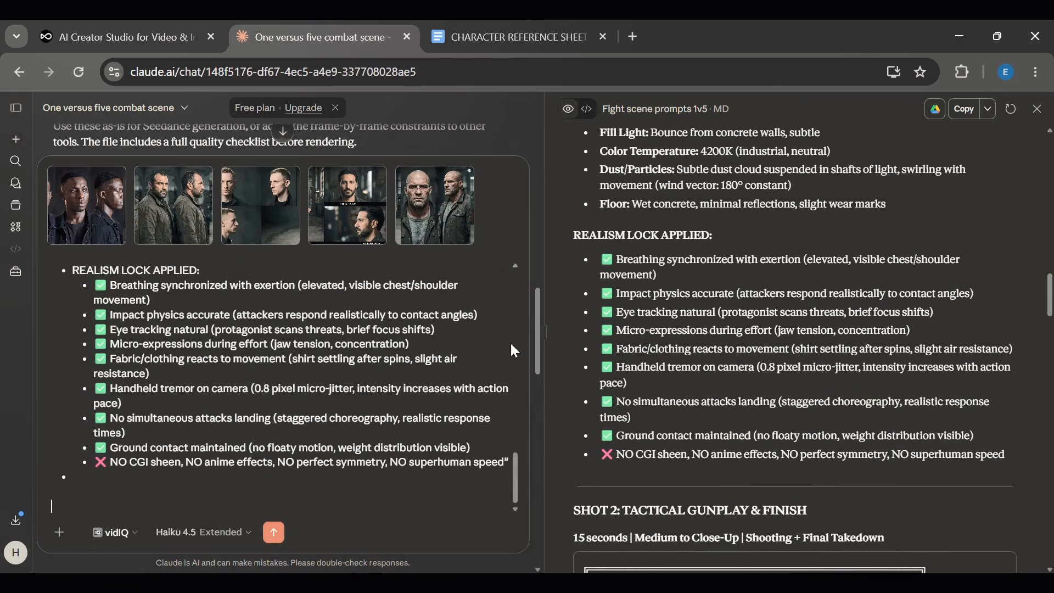
# - Close the document panel and add the line 'Motion Category: hand combat and gun fight scene' to the message
pyautogui.click(1036, 109)
pyautogui.write('Motion Category: fight')
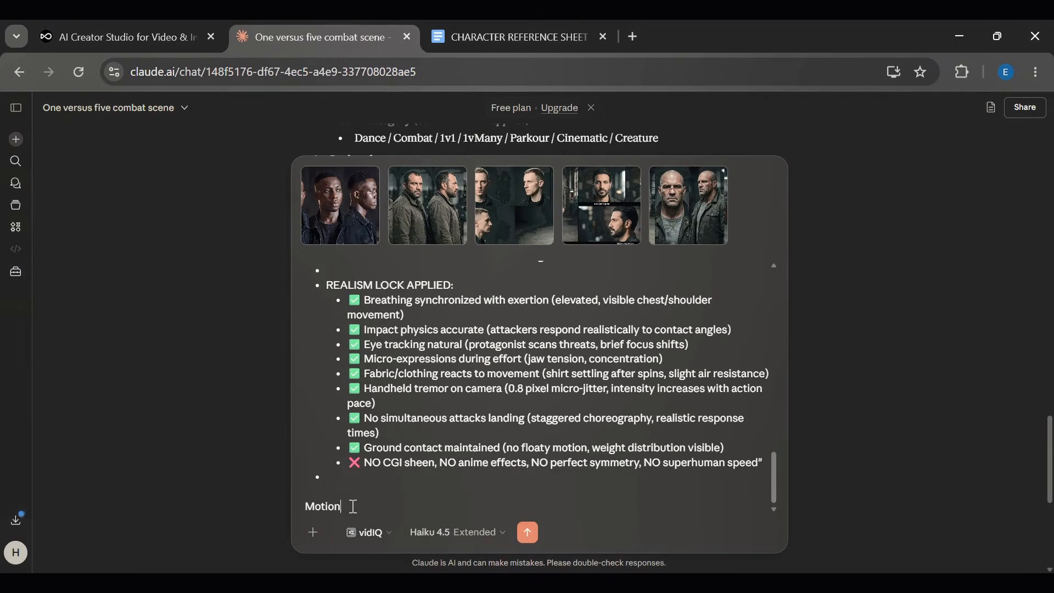
pyautogui.press('BackSpace')
pyautogui.press('BackSpace')
pyautogui.press('BackSpace')
pyautogui.press('BackSpace')
pyautogui.press('BackSpace')
pyautogui.write('ha')
pyautogui.write('nd combat and gun fight s')
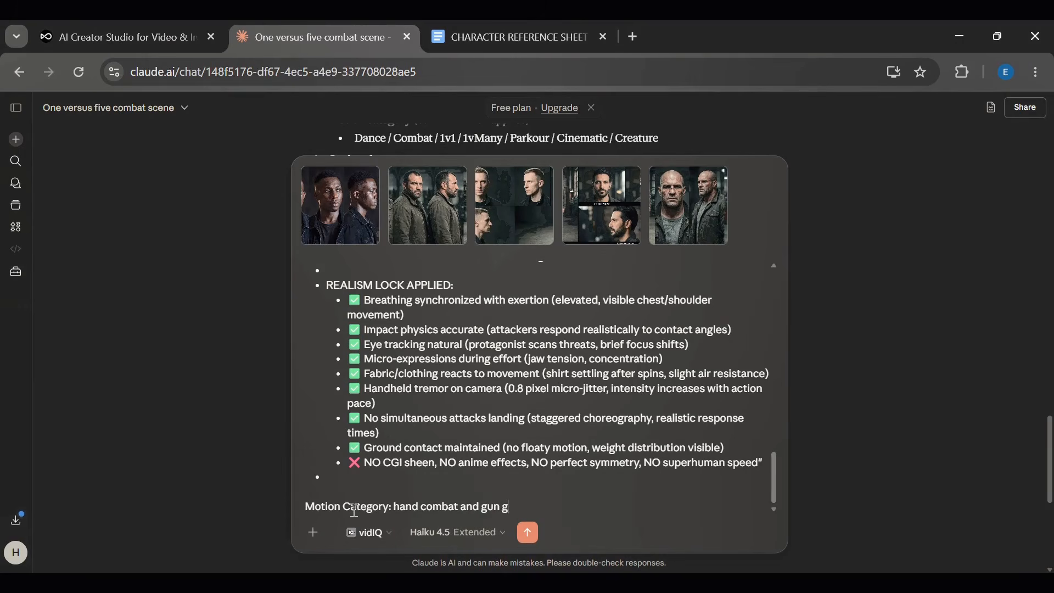
pyautogui.write('cene')
# - Send the completed prompt message to Claude
pyautogui.scroll(-2, 1047, 439)
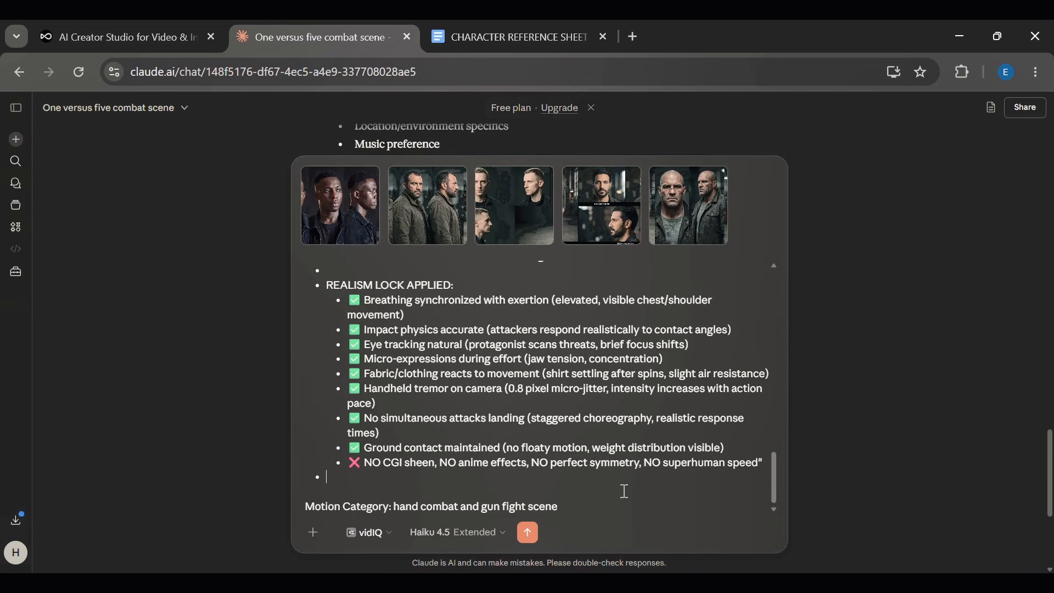
pyautogui.scroll(1, 625, 490)
pyautogui.scroll(-1, 625, 490)
pyautogui.click(528, 532)
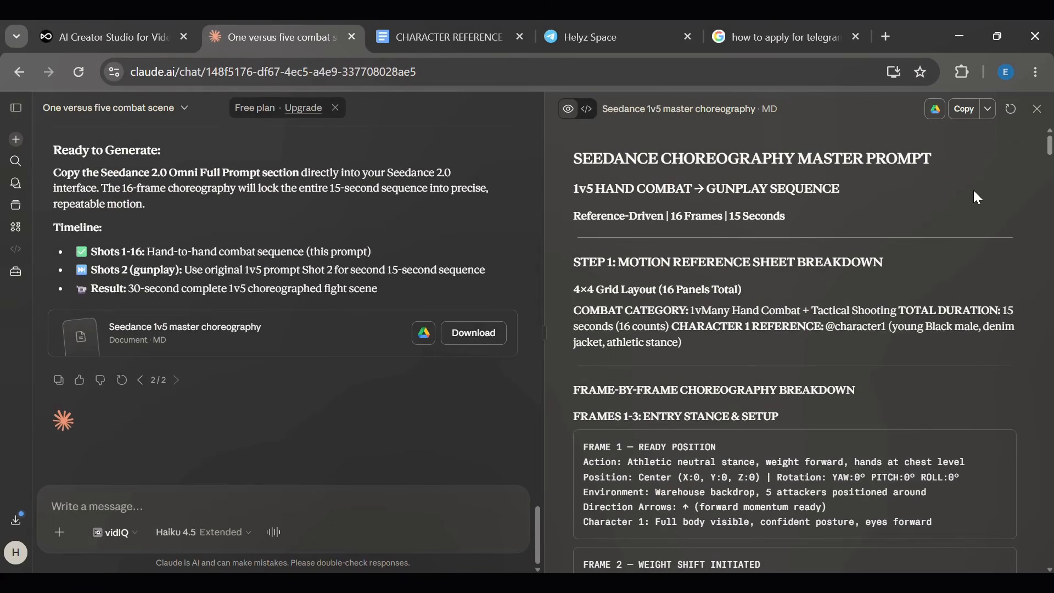
# - Review the generated Seedance 1v5 master choreography document
pyautogui.scroll(-1, 974, 191)
pyautogui.scroll(1, 977, 197)
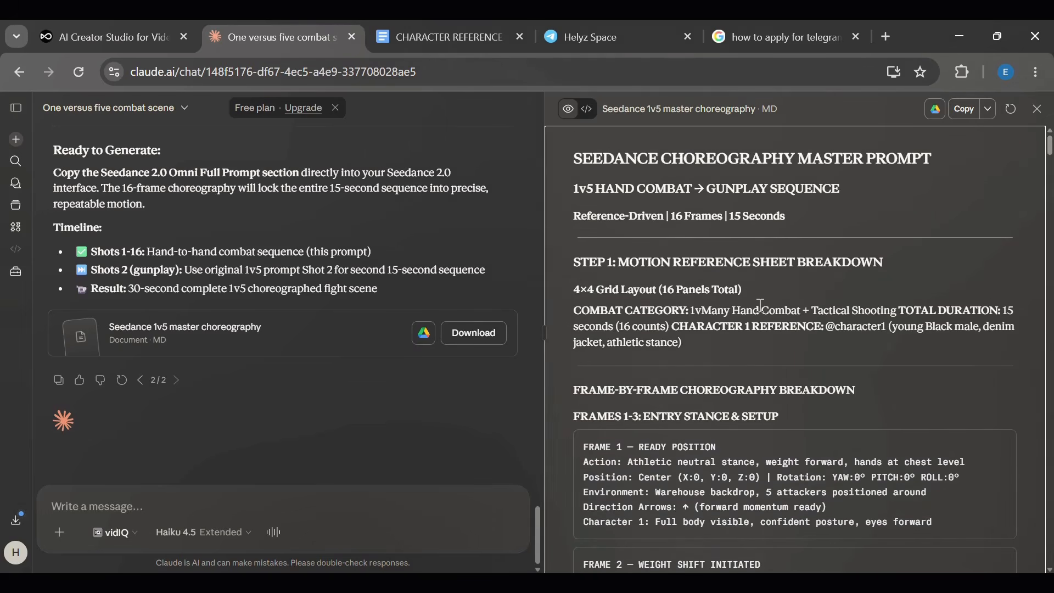
pyautogui.scroll(-10, 761, 305)
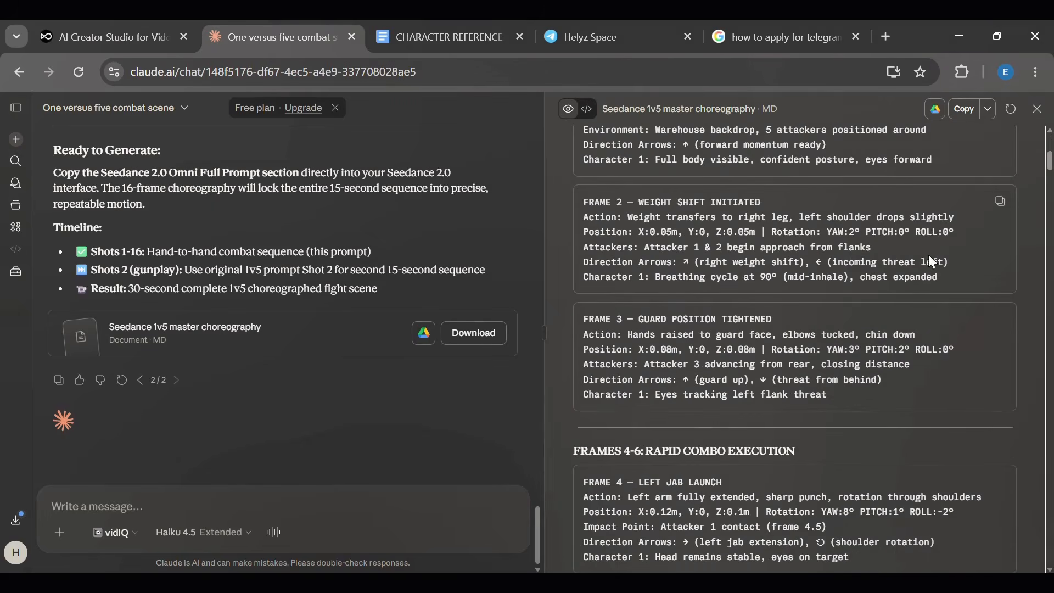
pyautogui.moveTo(1050, 163)
pyautogui.mouseDown()
pyautogui.moveTo(1049, 522)
pyautogui.moveTo(1050, 144)
pyautogui.mouseUp()
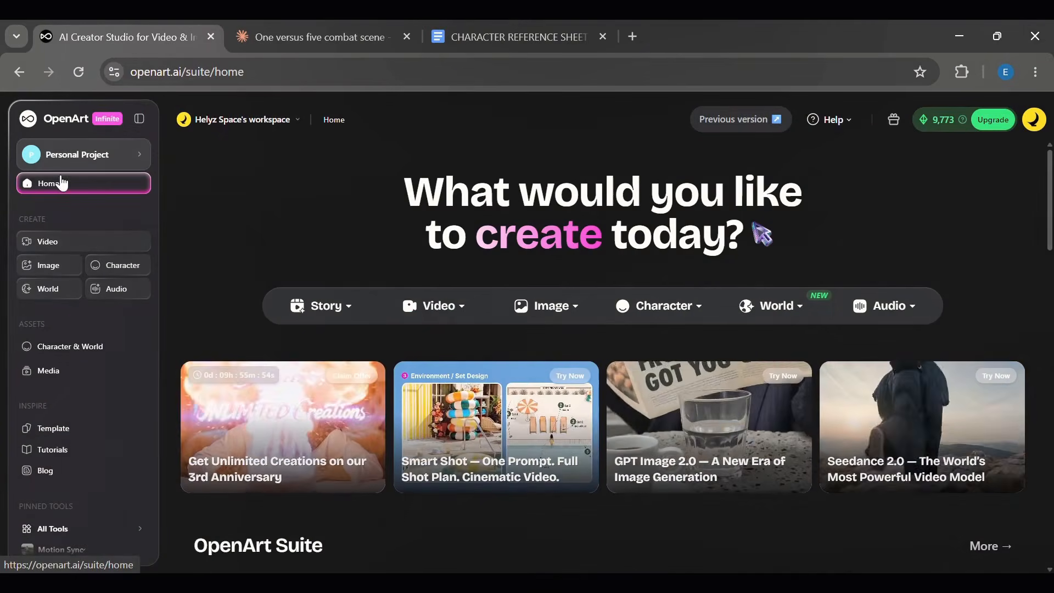
pyautogui.click(121, 278)
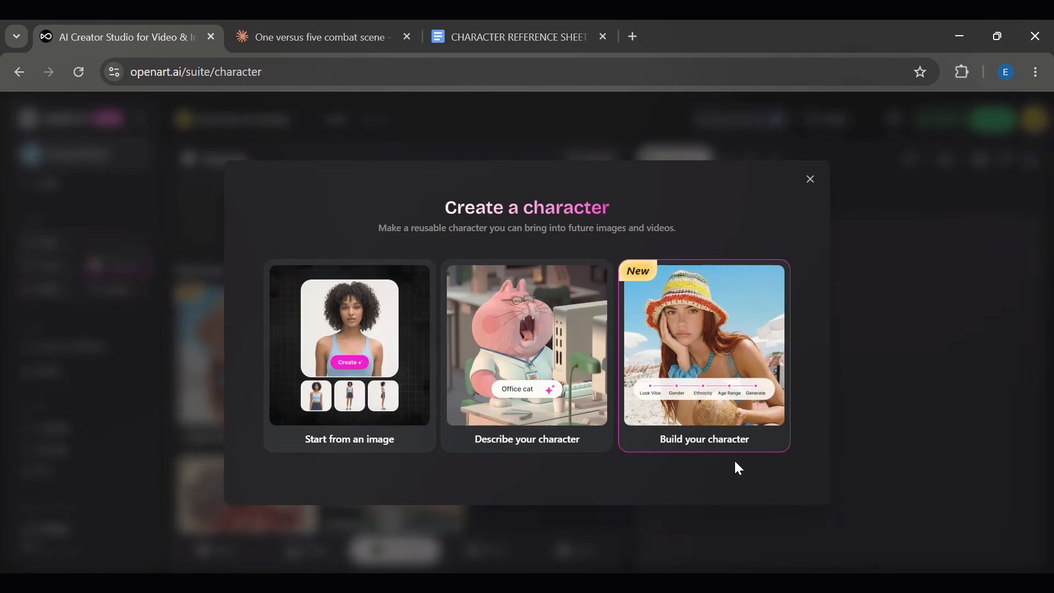
pyautogui.click(383, 388)
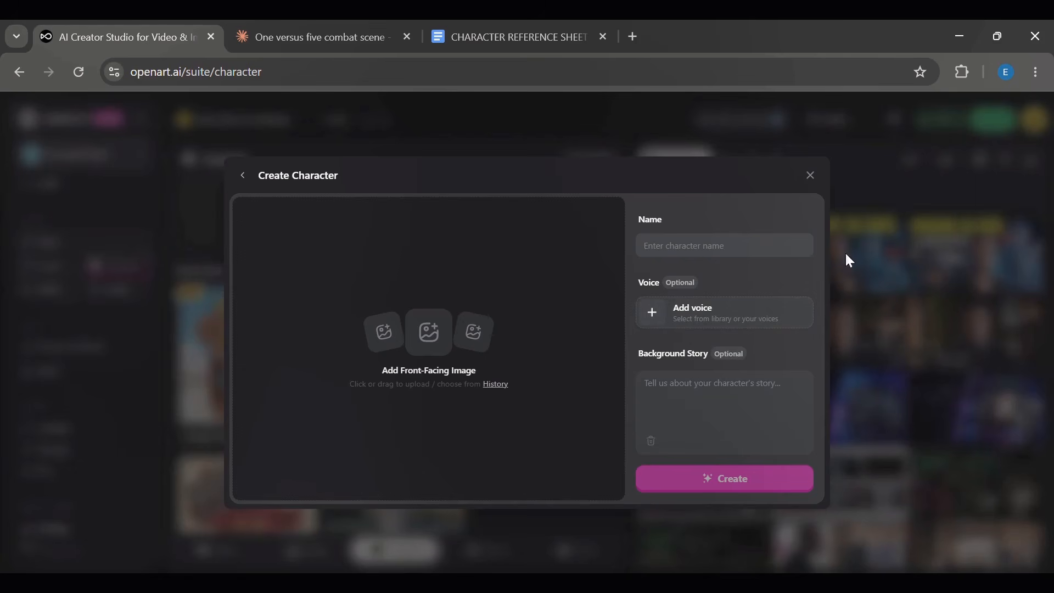
pyautogui.click(815, 177)
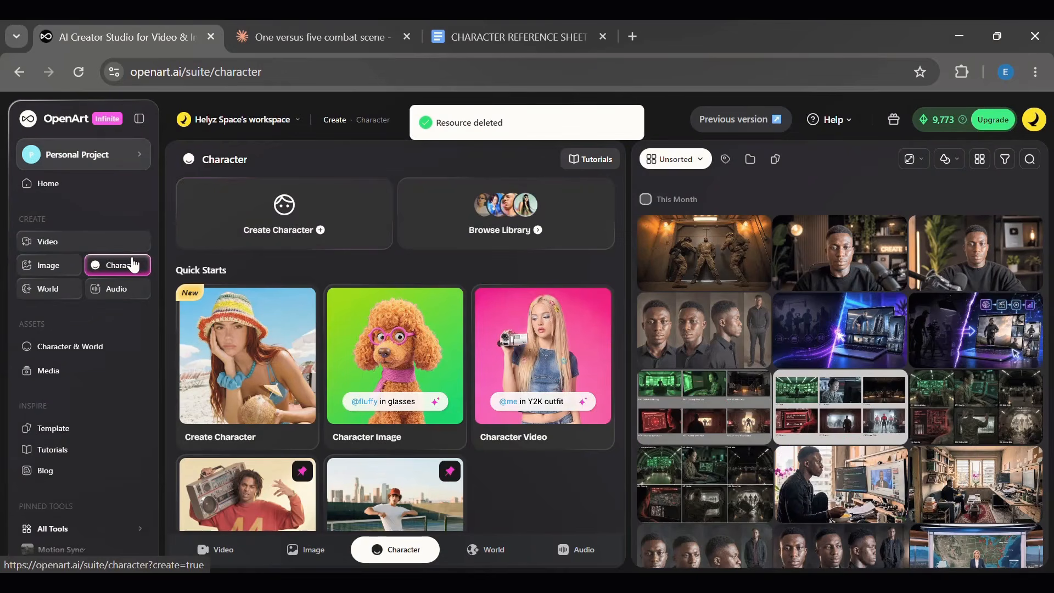
# - Browse the saved characters in the character library
pyautogui.click(487, 226)
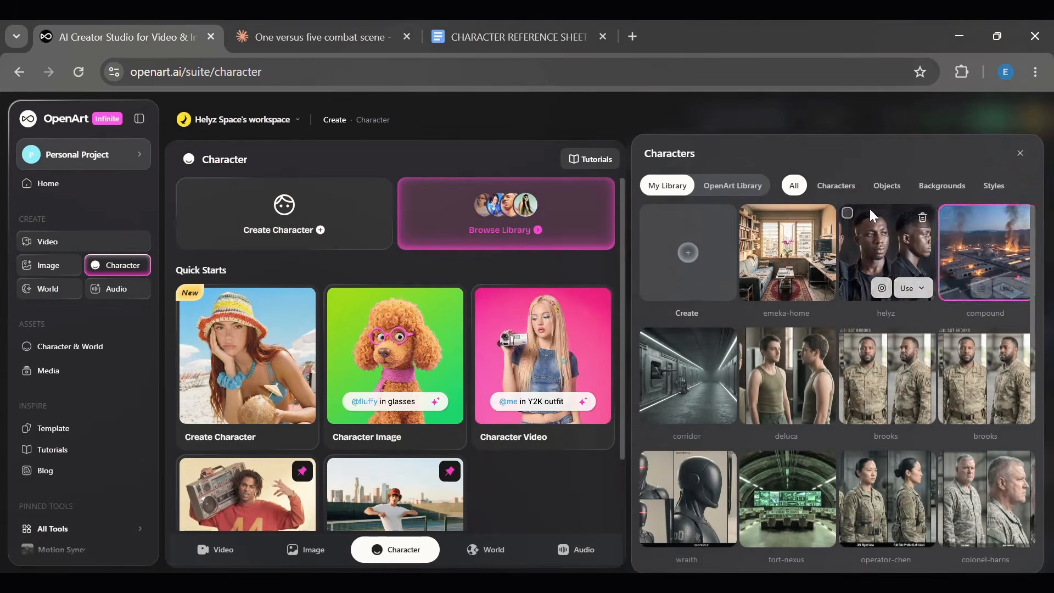
pyautogui.click(830, 188)
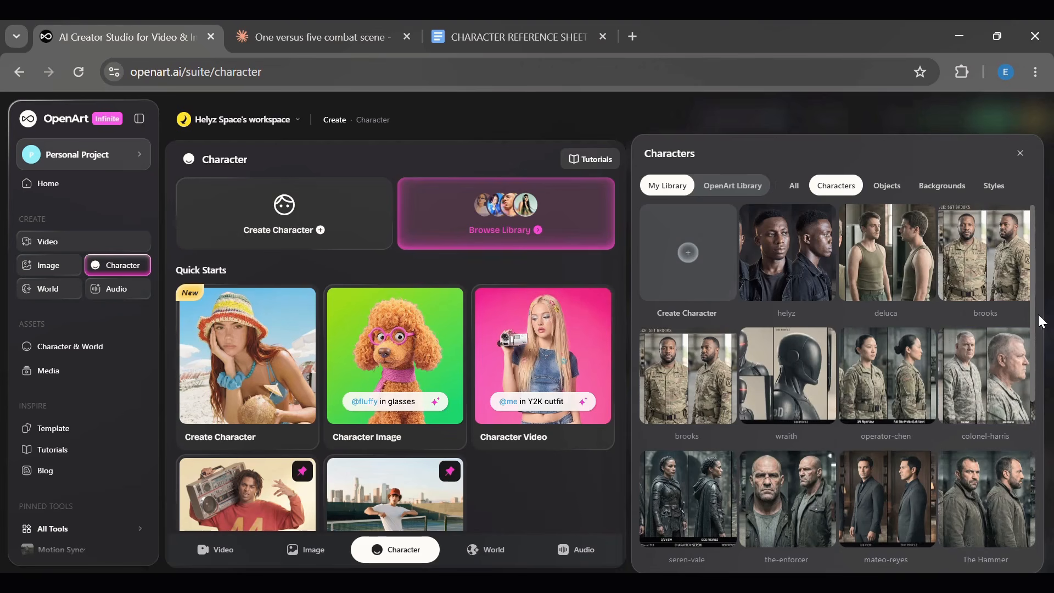
pyautogui.moveTo(1032, 317); pyautogui.dragTo(1036, 235)
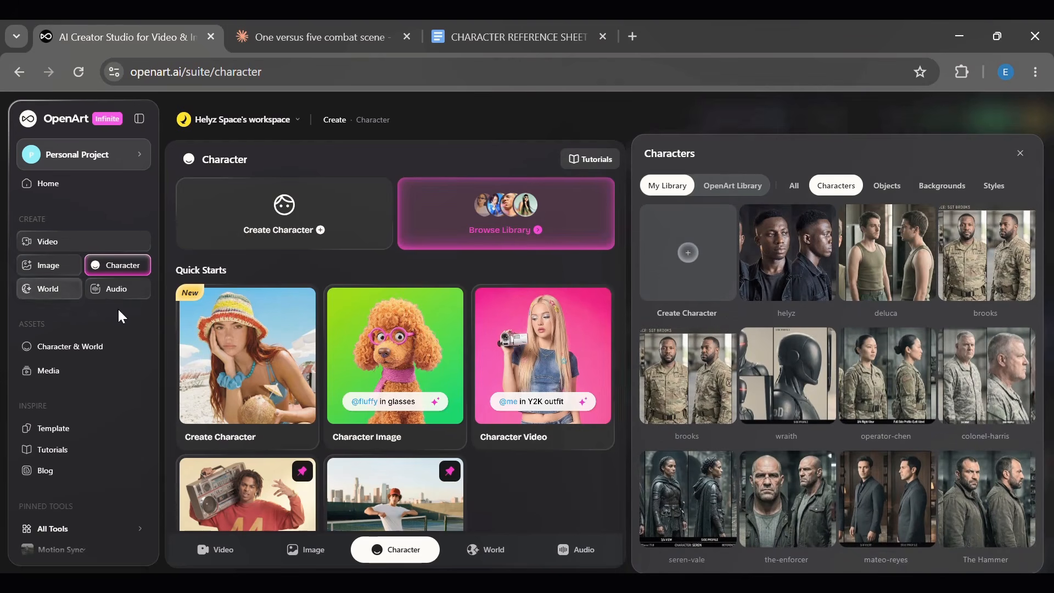
# - Open GPT Image 2 image creation and clear the existing visual reference and prompt text
pyautogui.click(49, 266)
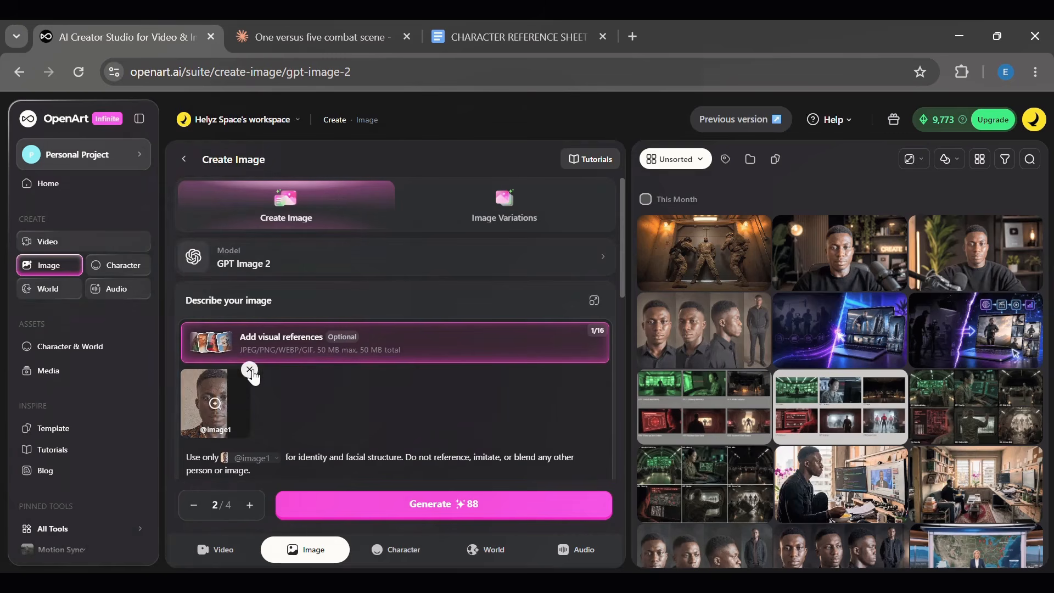
pyautogui.click(250, 369)
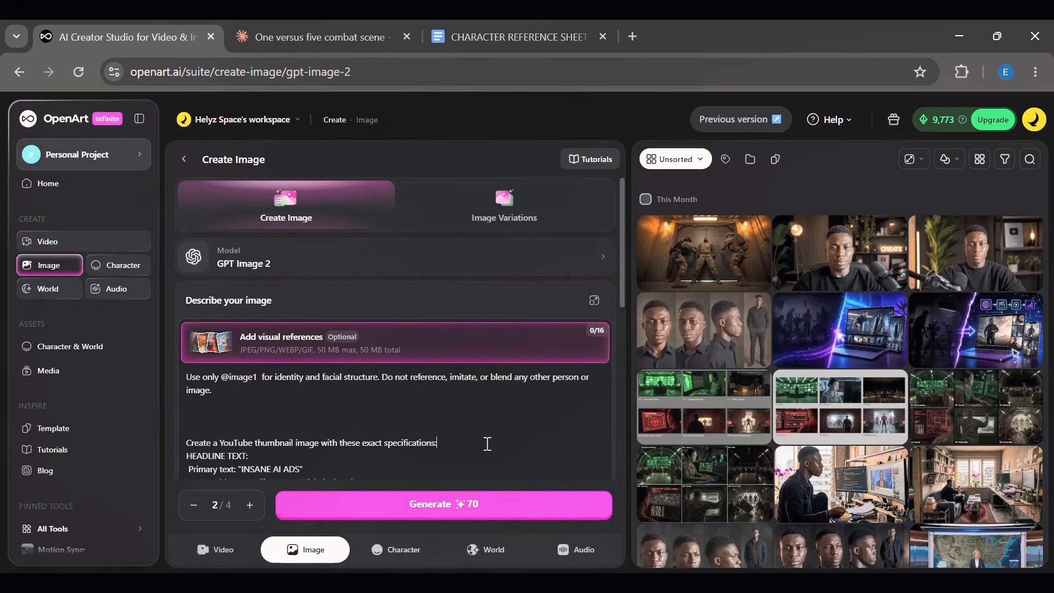
pyautogui.hotkey('ctrl', 'a')
pyautogui.press('BackSpace')
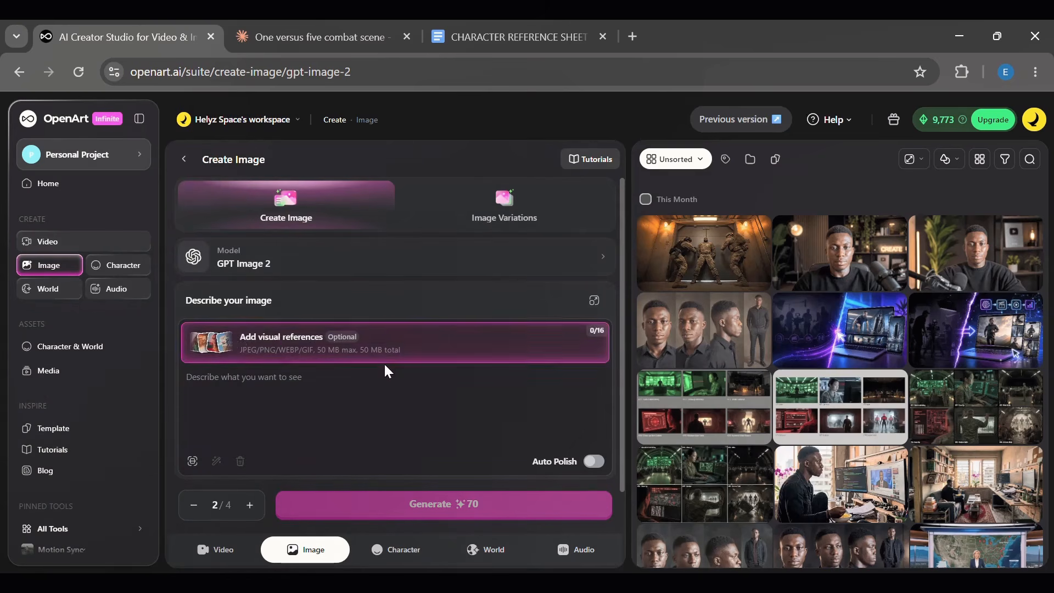
# - Add helyz, the-enforcer, The Knife and The Shadow from the character library as visual references
pyautogui.moveTo(412, 365)
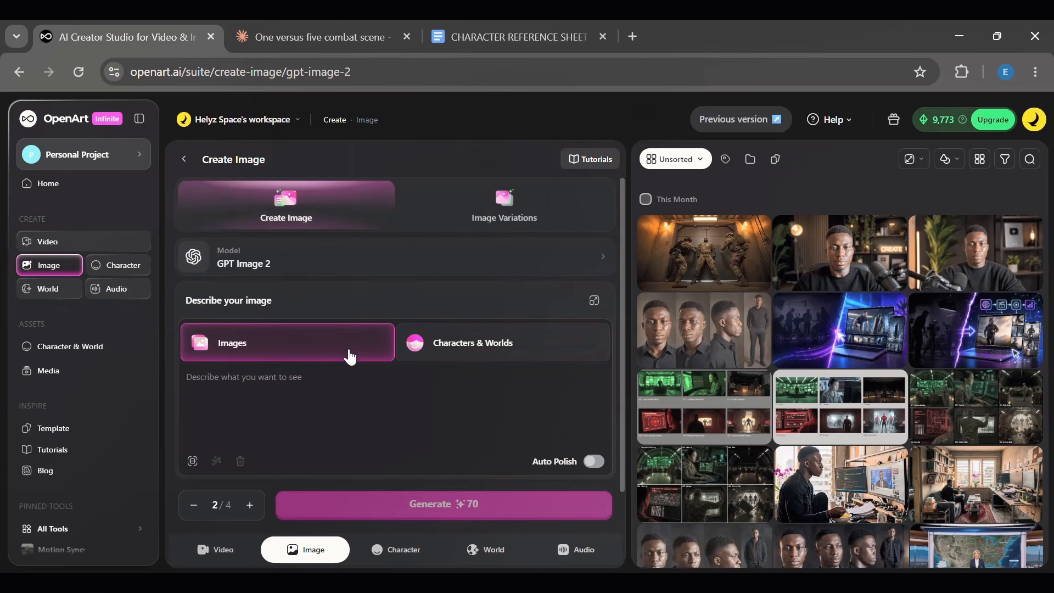
pyautogui.click(450, 352)
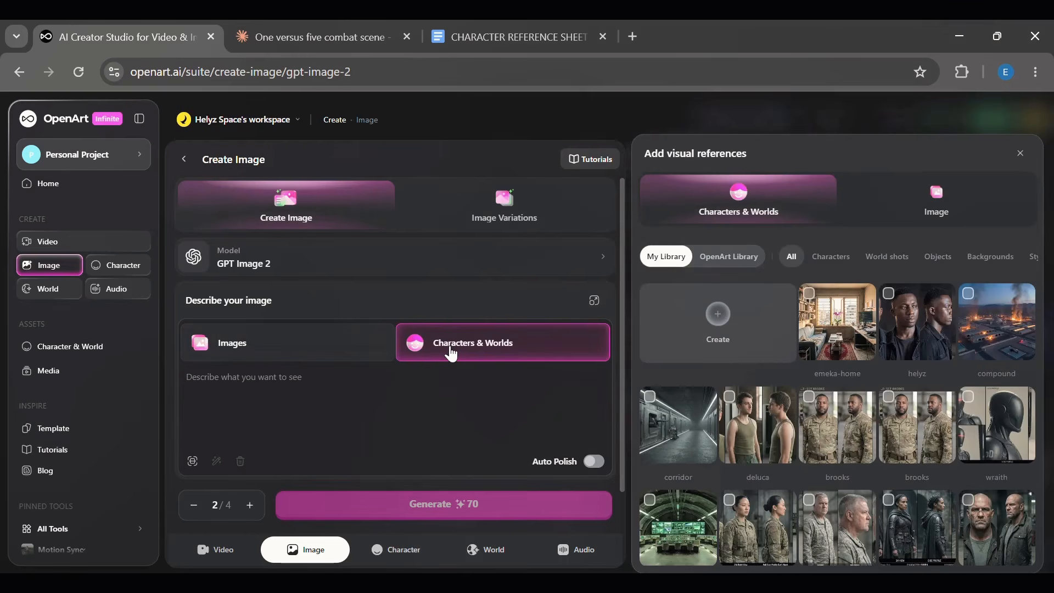
pyautogui.click(829, 256)
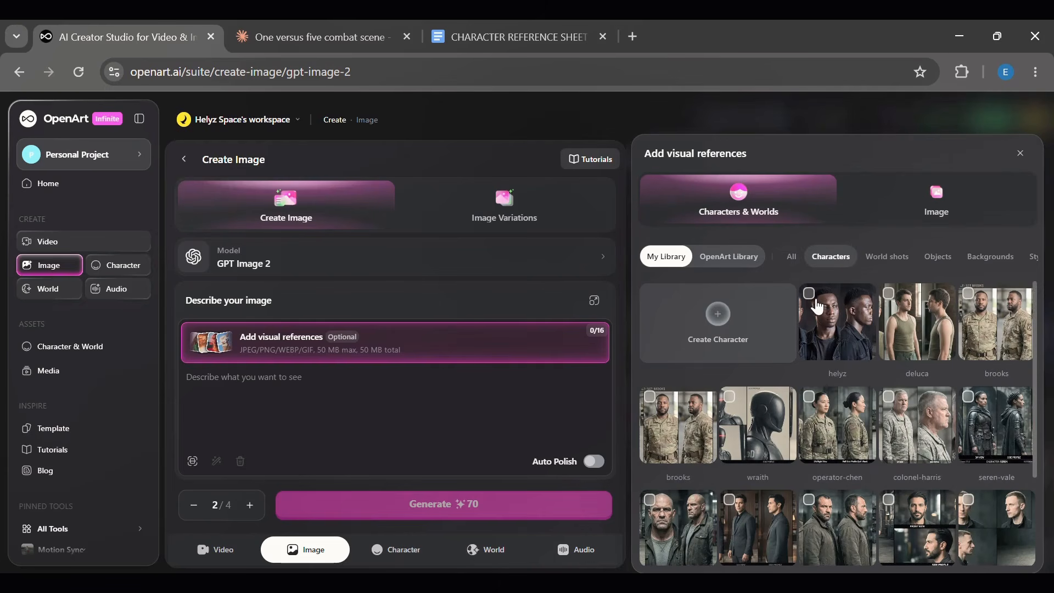
pyautogui.click(811, 296)
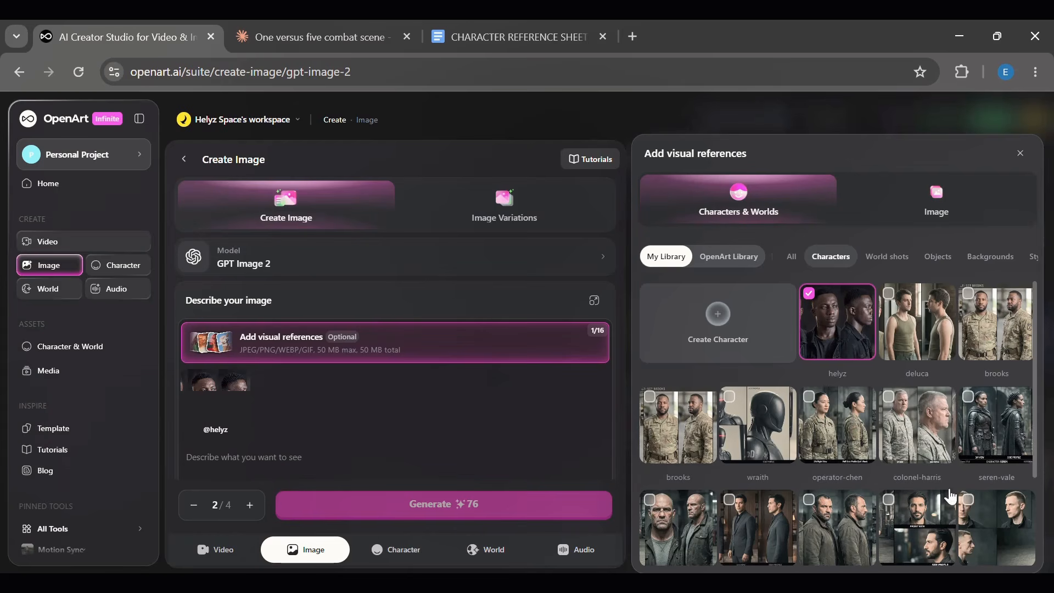
pyautogui.click(656, 510)
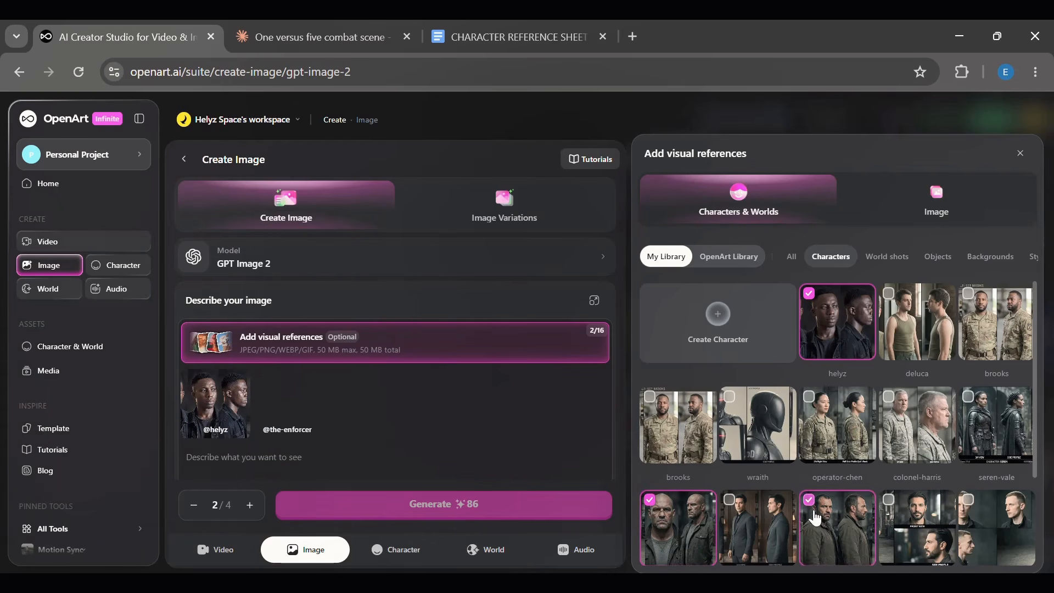
pyautogui.click(938, 522)
pyautogui.click(992, 520)
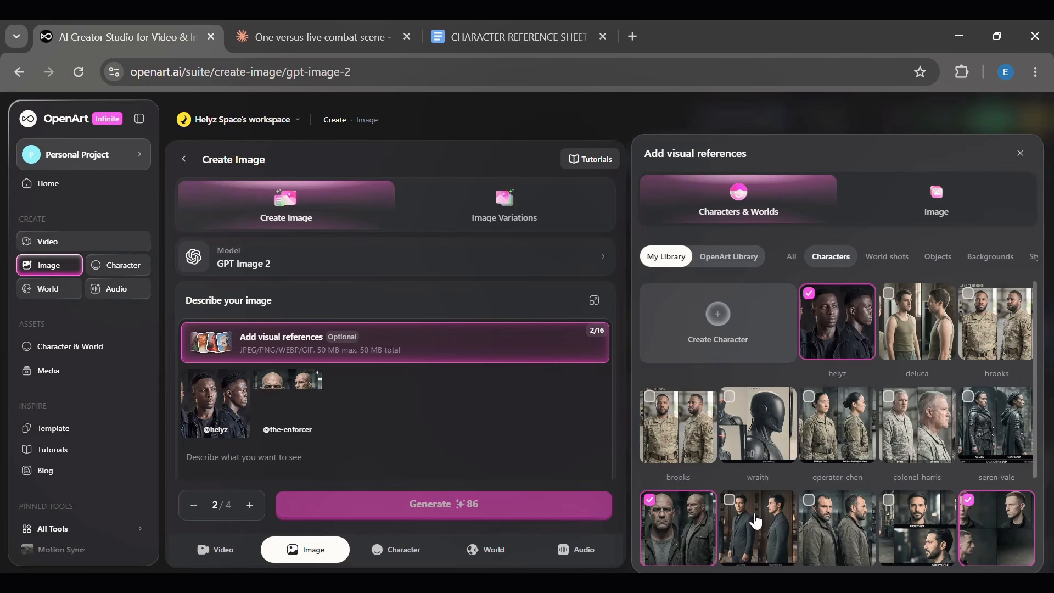
pyautogui.click(737, 519)
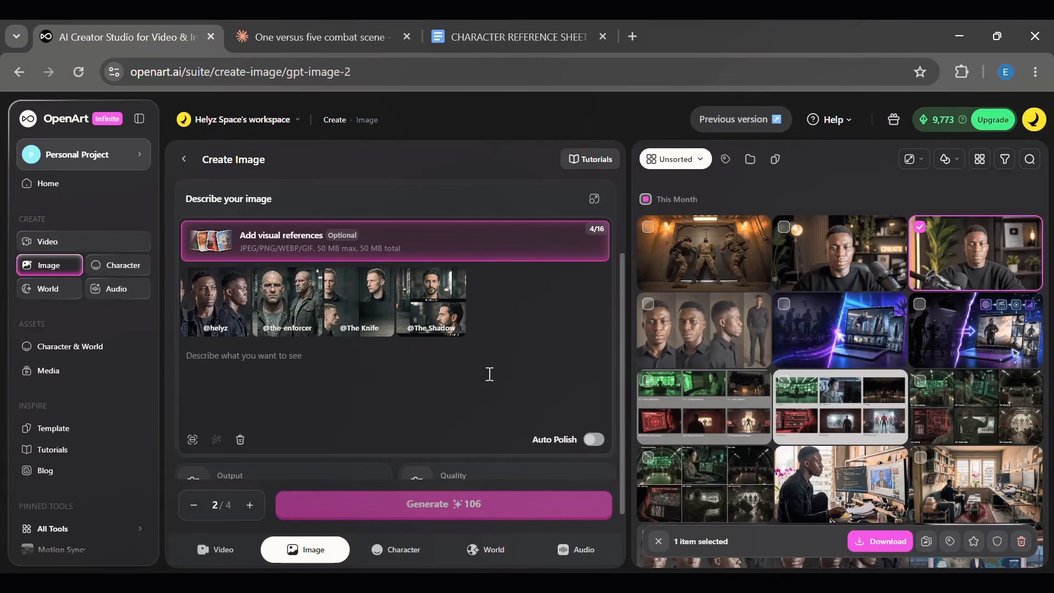
# - Copy the frame-by-frame choreography breakdown from the master choreography document and paste it into the image prompt
pyautogui.click(302, 45)
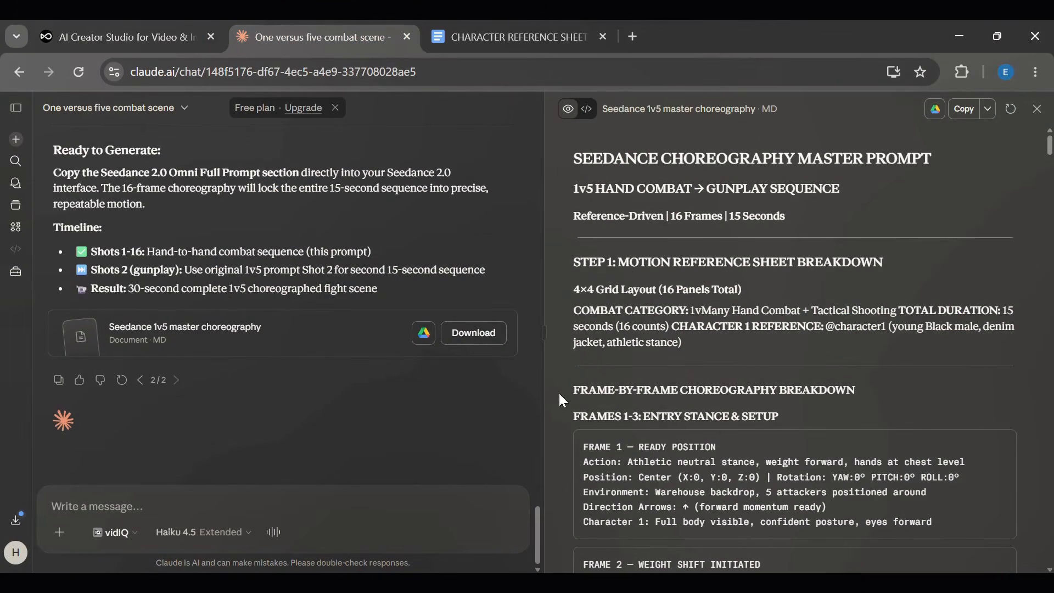
pyautogui.scroll(-20, 559, 393)
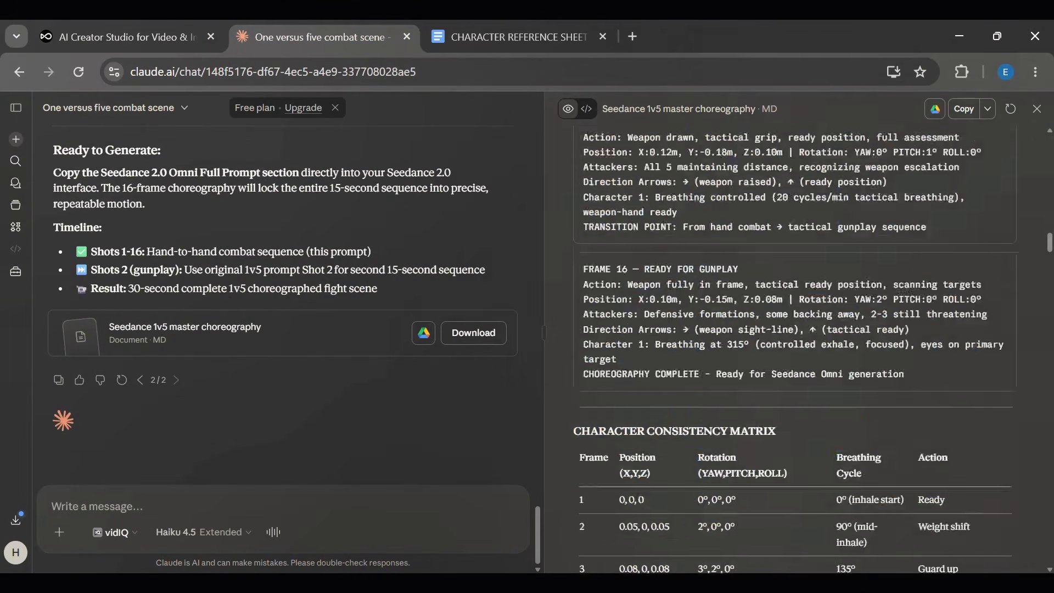
pyautogui.scroll(-14, 906, 291)
pyautogui.moveTo(906, 291); pyautogui.dragTo(1016, 259)
pyautogui.scroll(3, 925, 169)
pyautogui.click(130, 35)
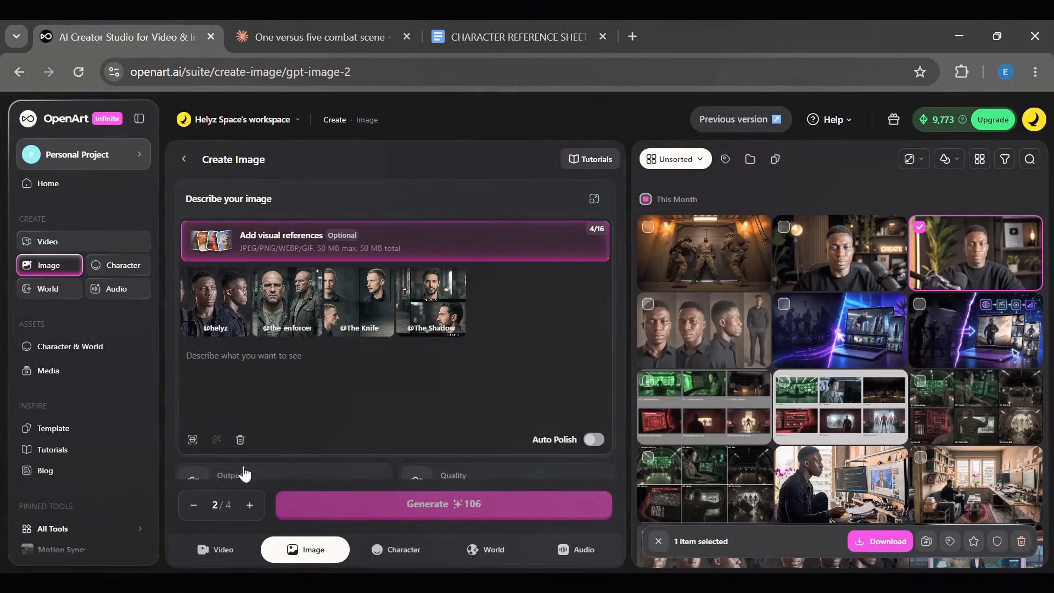
pyautogui.click(241, 366)
pyautogui.hotkey('ctrl', 'v')
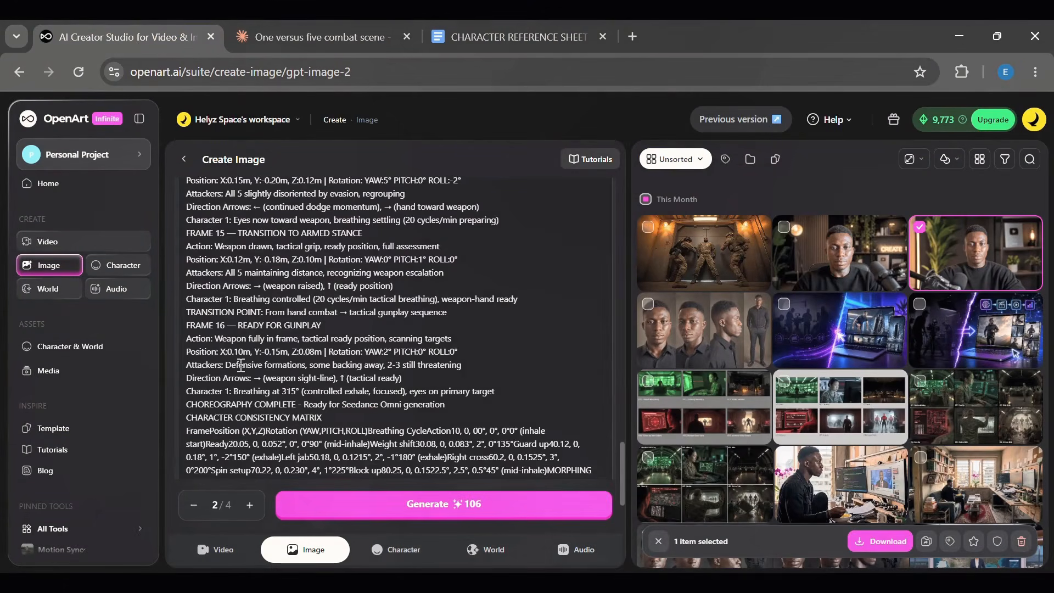
pyautogui.moveTo(622, 476); pyautogui.dragTo(598, 216)
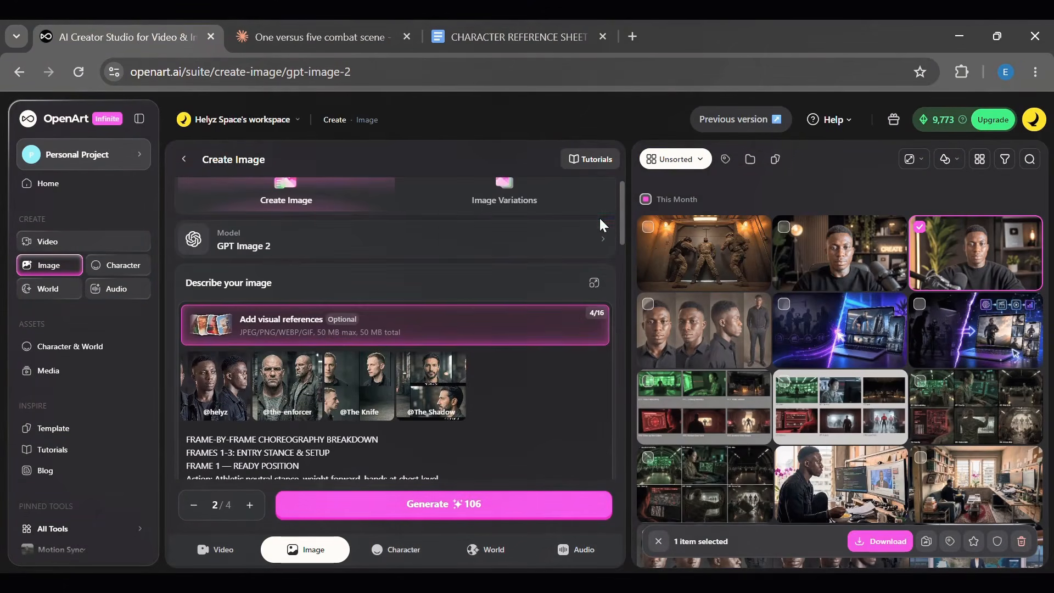
pyautogui.press('Home')
pyautogui.press('Return')
pyautogui.press('Return')
pyautogui.press('Up')
pyautogui.press('Up')
pyautogui.write('@helyz')
pyautogui.press('Return')
pyautogui.write('is char')
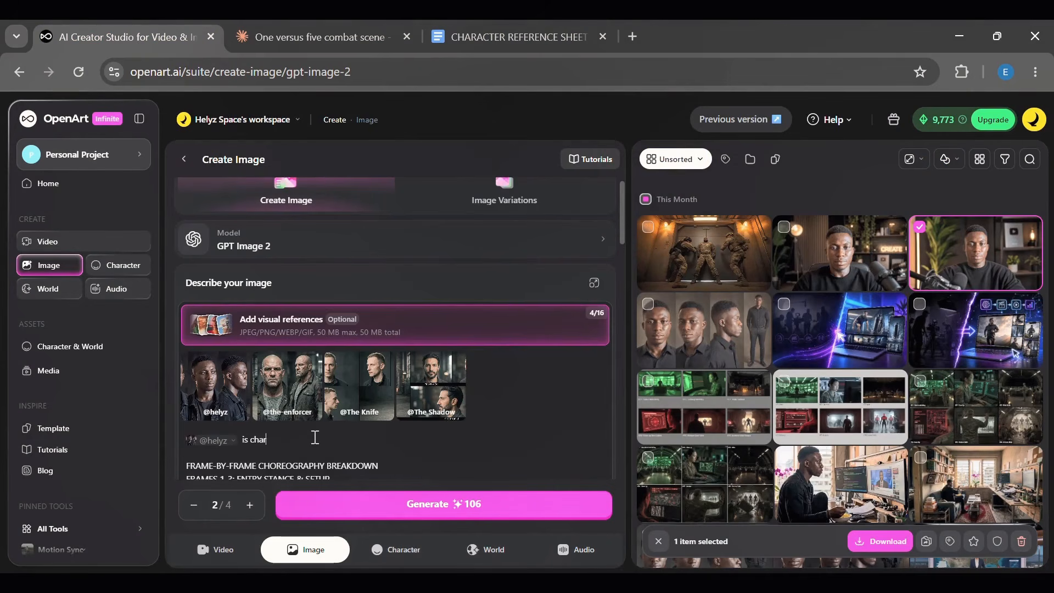
pyautogui.write('acter 1')
pyautogui.press('Return')
pyautogui.write('@the-enforcer')
pyautogui.press('Return')
pyautogui.write('is charact')
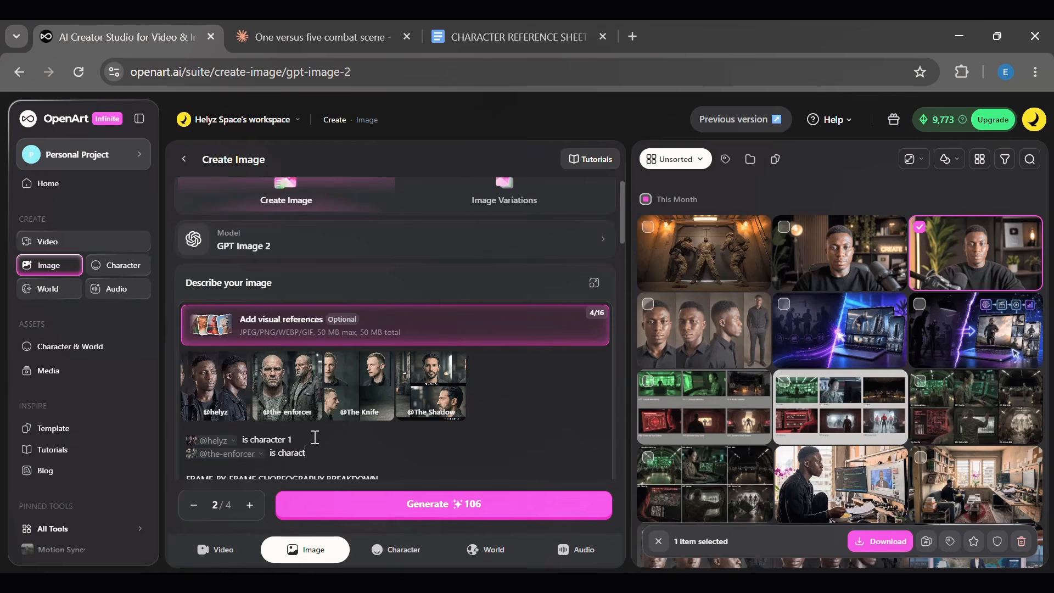
pyautogui.write('er 2')
pyautogui.press('Return')
pyautogui.write('@the')
pyautogui.press('Return')
pyautogui.write('is character 3')
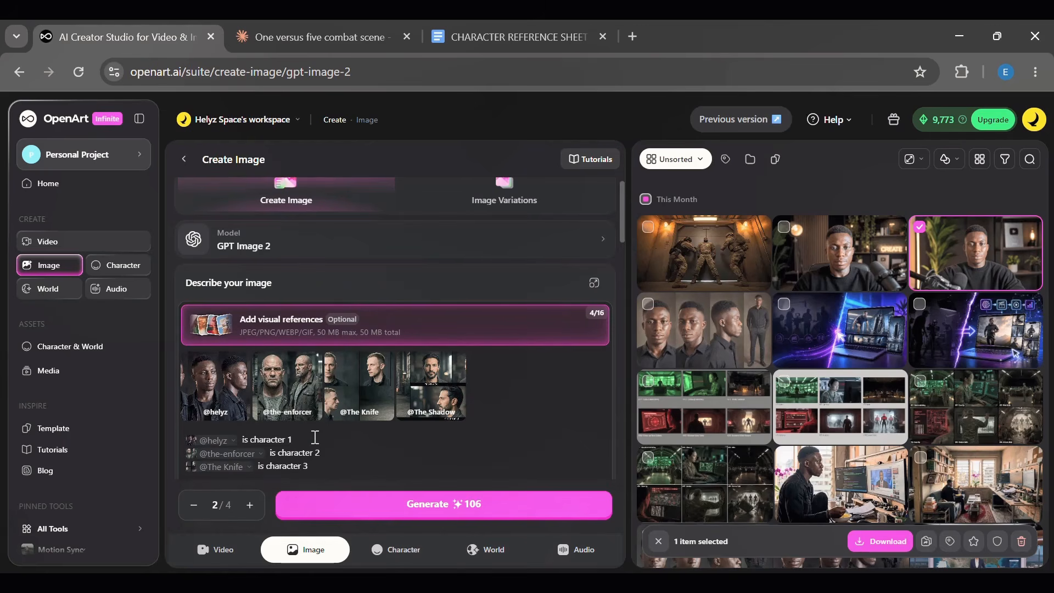
pyautogui.press('Return')
pyautogui.write('@The Shadow')
pyautogui.press('Return')
# - Reduce the number of images to generate to 1
pyautogui.scroll(-1, 621, 203)
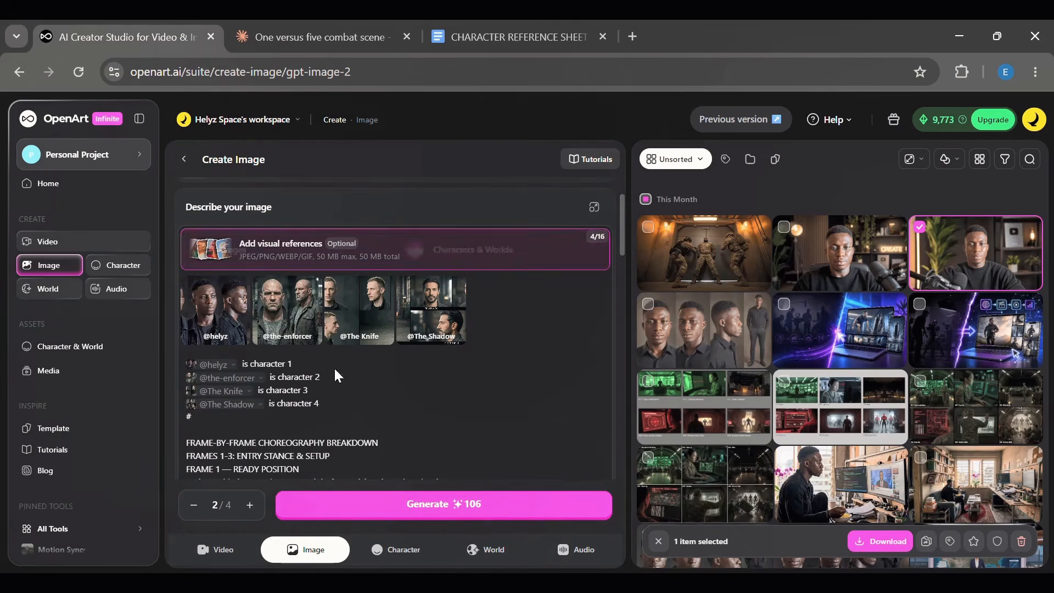
pyautogui.click(195, 508)
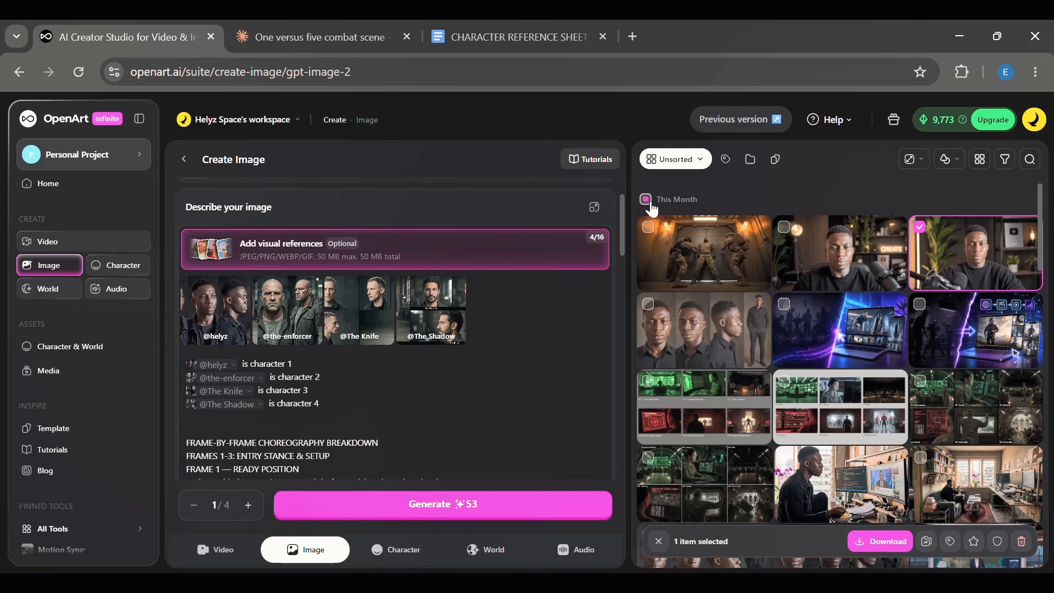
pyautogui.moveTo(621, 230); pyautogui.dragTo(625, 513)
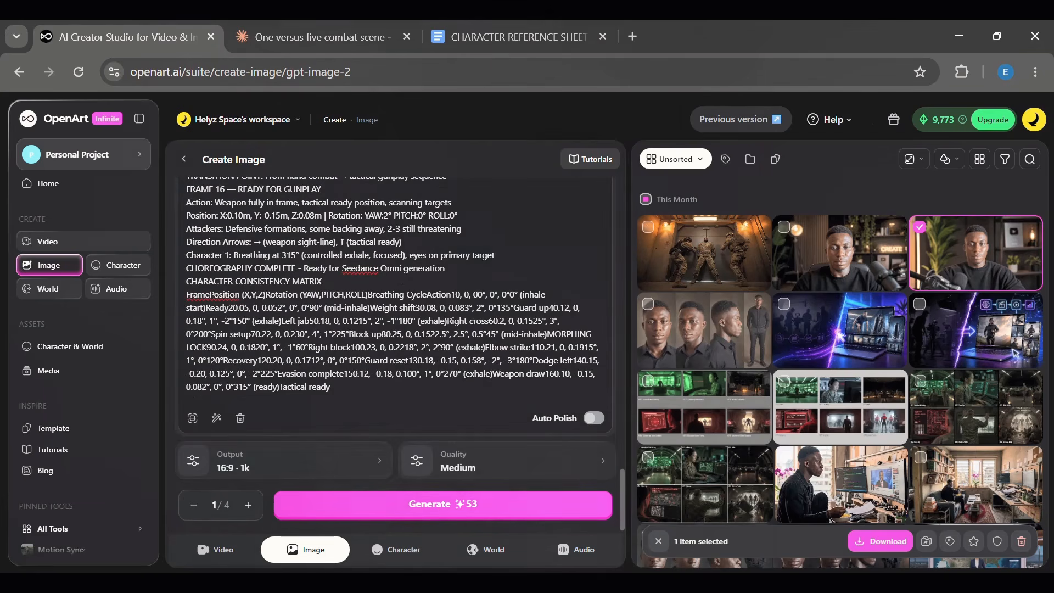
# - Generate the motion reference sheet image at 16:9, 1k and open the result to review it
pyautogui.click(260, 467)
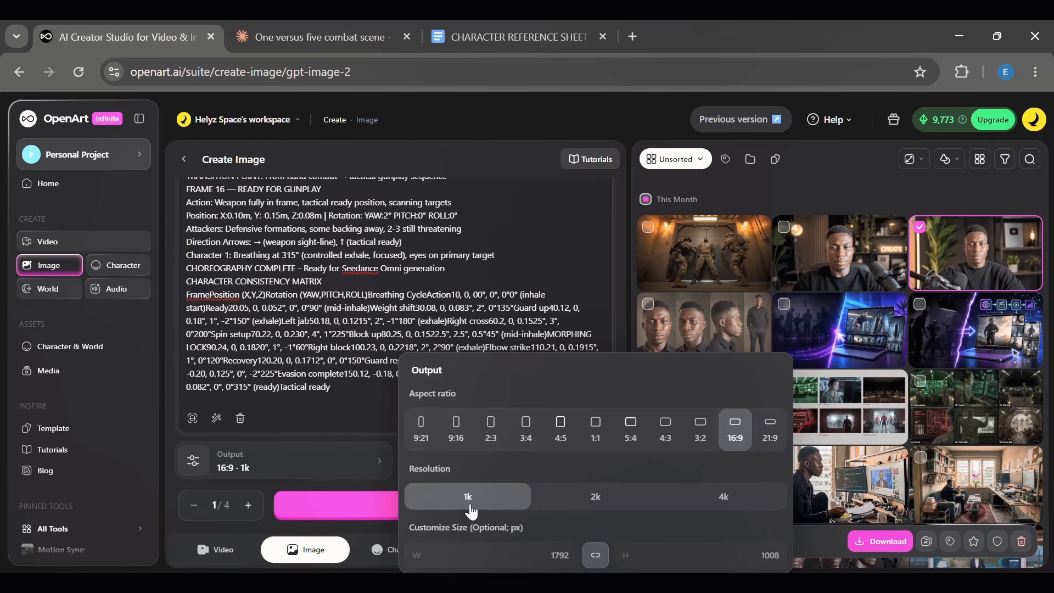
pyautogui.click(312, 459)
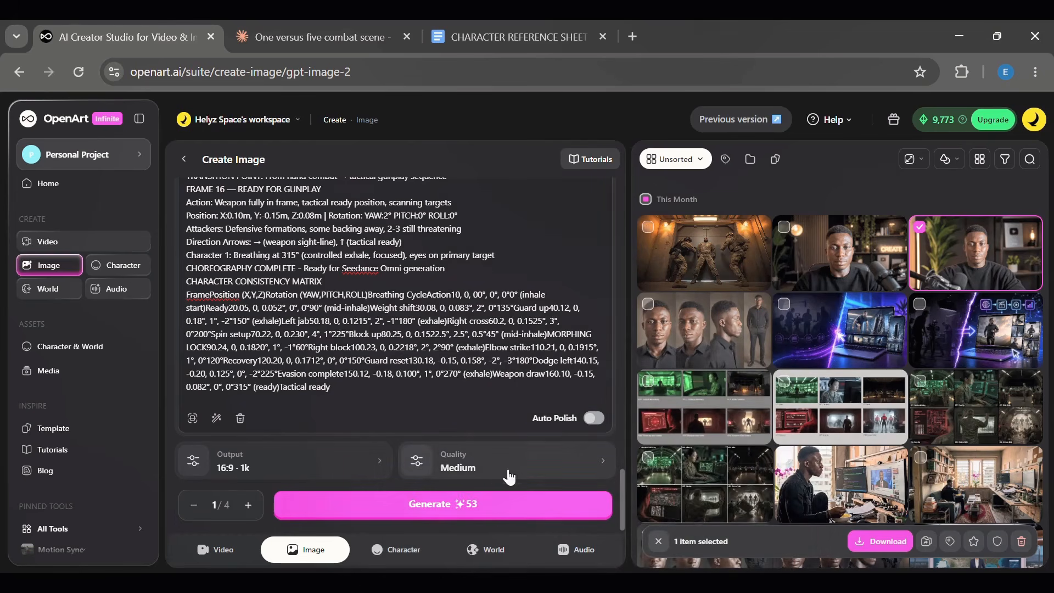
pyautogui.click(560, 503)
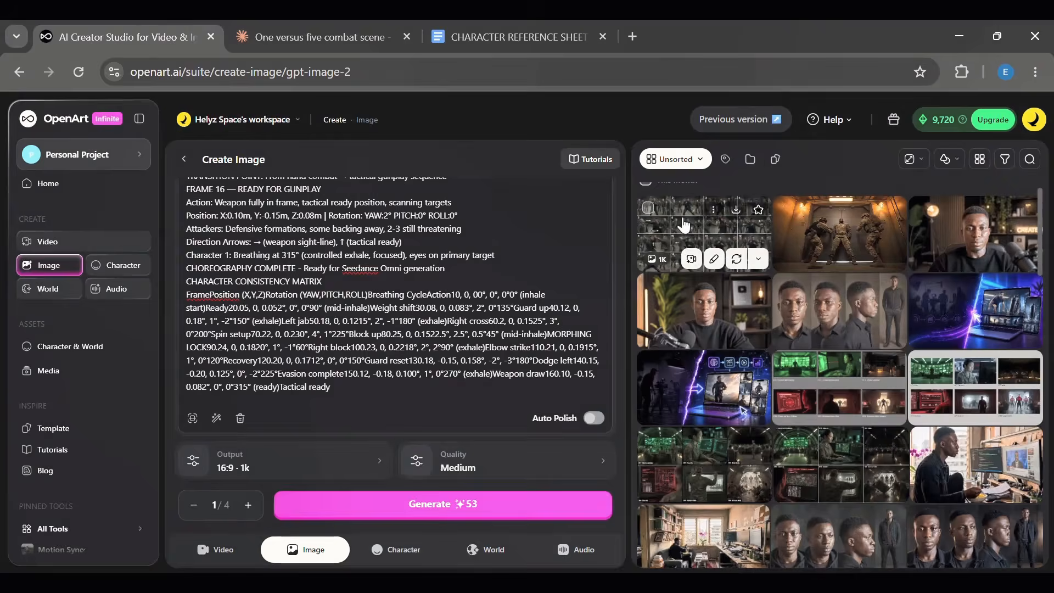
pyautogui.click(683, 225)
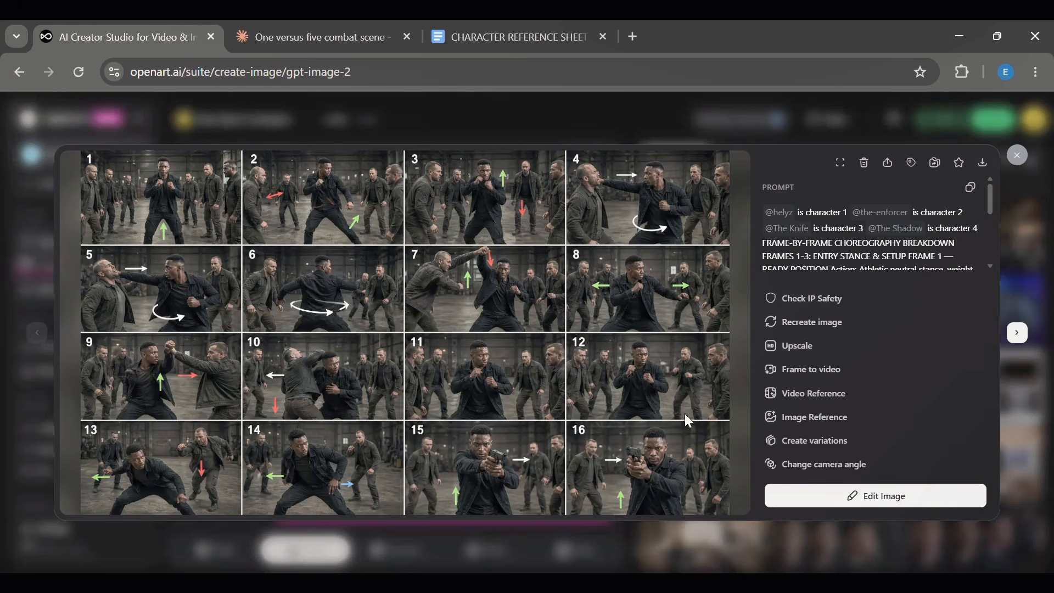
pyautogui.click(1018, 162)
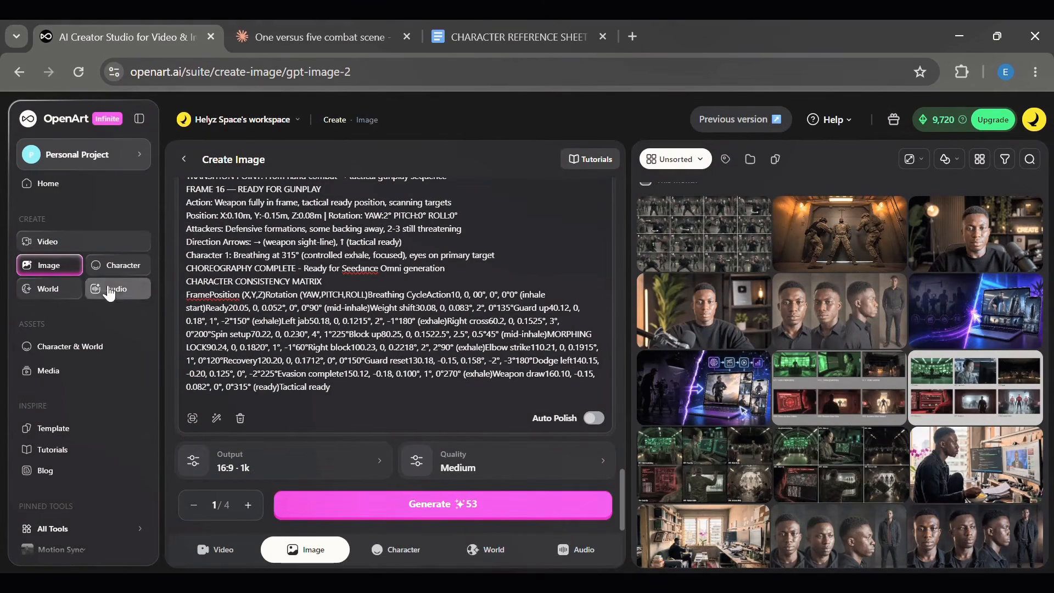
# - Start a Seedance 2.0 video in Text with Reference mode
pyautogui.click(50, 244)
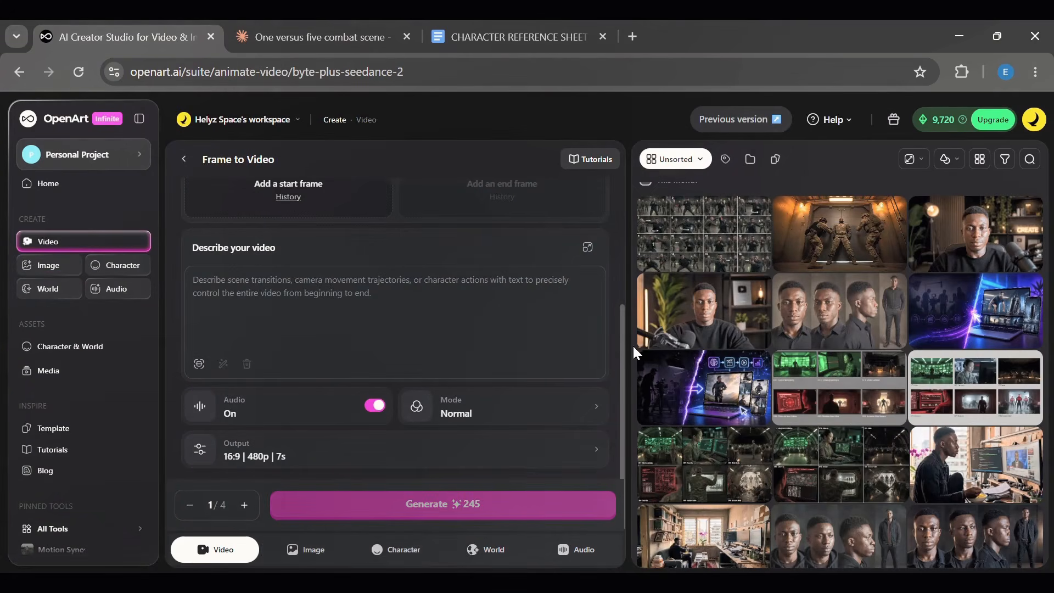
pyautogui.moveTo(620, 356); pyautogui.dragTo(614, 229)
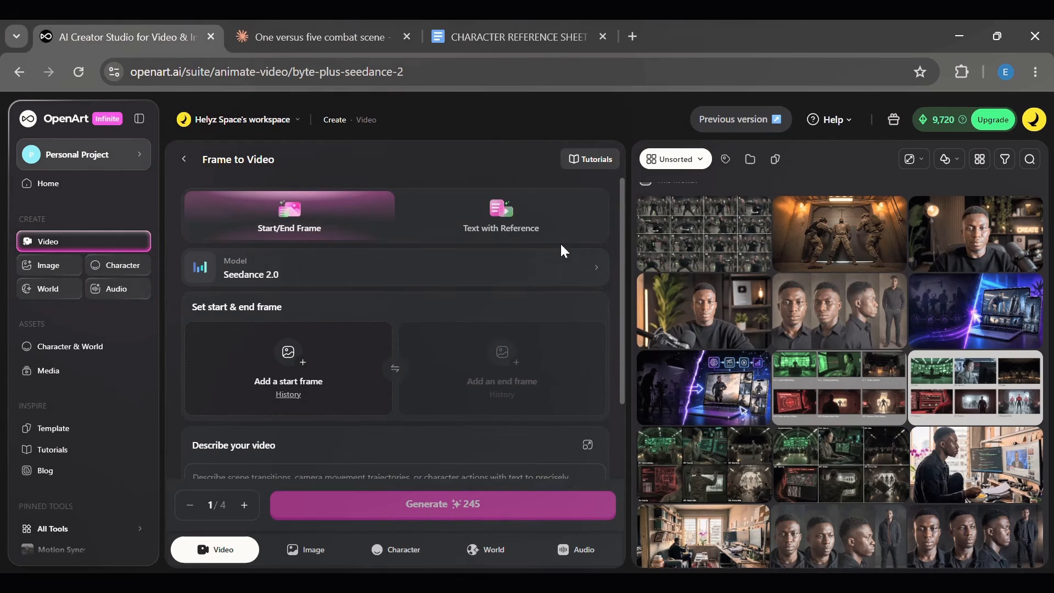
pyautogui.click(515, 211)
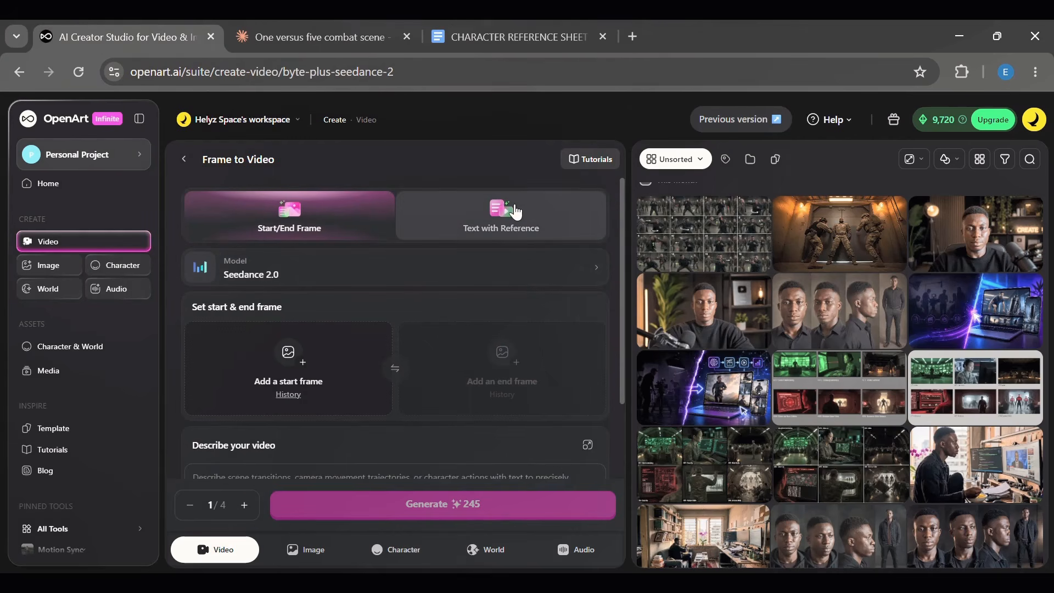
# - Copy the Seedance 2.0 Omni full prompt section from the master choreography document and paste it into the video prompt
pyautogui.click(345, 37)
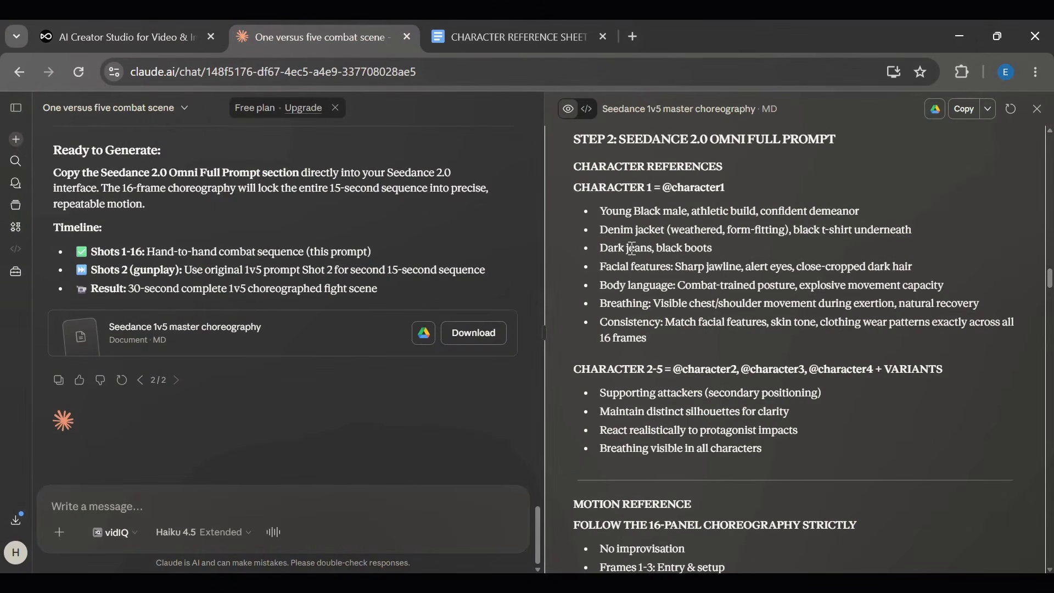
pyautogui.scroll(3, 633, 248)
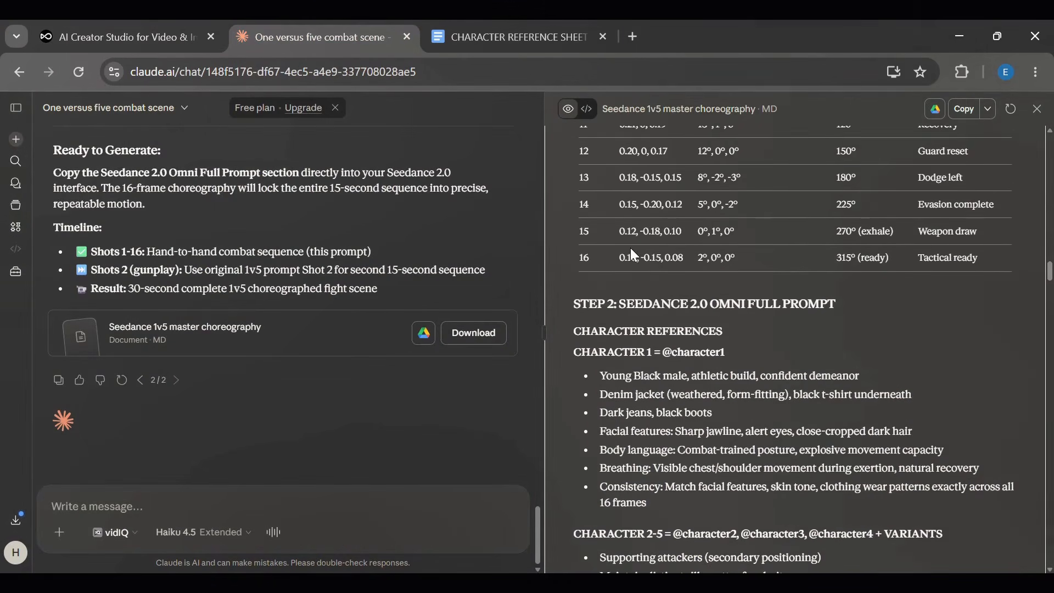
pyautogui.scroll(-1, 634, 254)
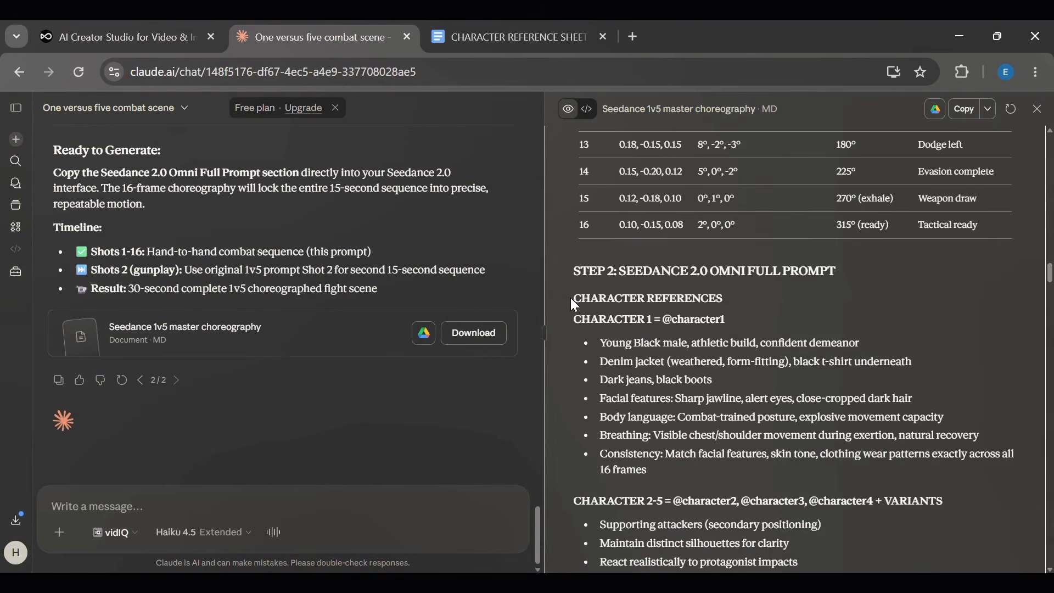
pyautogui.moveTo(574, 302); pyautogui.dragTo(686, 571)
pyautogui.moveTo(706, 572); pyautogui.dragTo(837, 397)
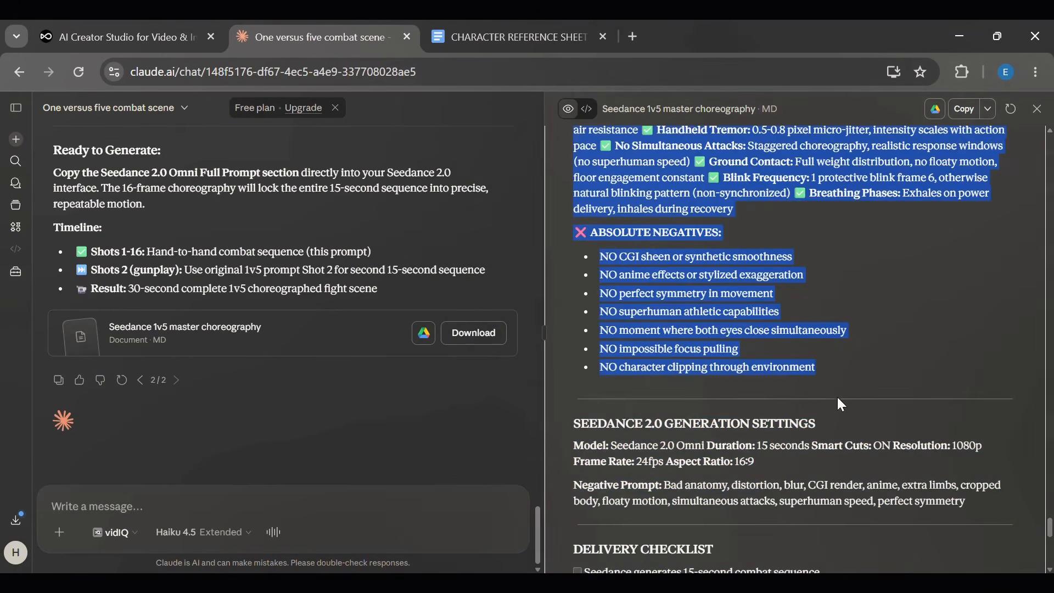
pyautogui.click(118, 37)
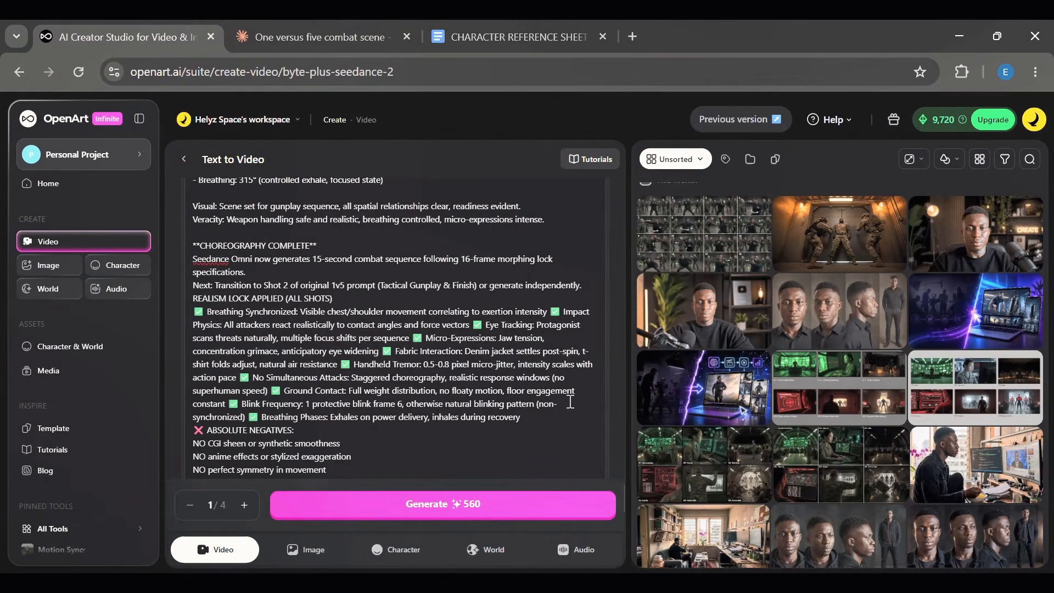
pyautogui.press('Up')
pyautogui.press('Up')
pyautogui.press('Up')
pyautogui.press('Up')
pyautogui.press('Up')
pyautogui.press('Up')
pyautogui.press('Up')
pyautogui.press('Up')
pyautogui.press('Up')
pyautogui.press('Up')
pyautogui.press('Up')
pyautogui.press('Up')
pyautogui.press('Up')
pyautogui.press('Up')
pyautogui.press('Up')
pyautogui.press('Up')
pyautogui.press('Up')
pyautogui.press('Up')
pyautogui.press('Up')
pyautogui.press('Up')
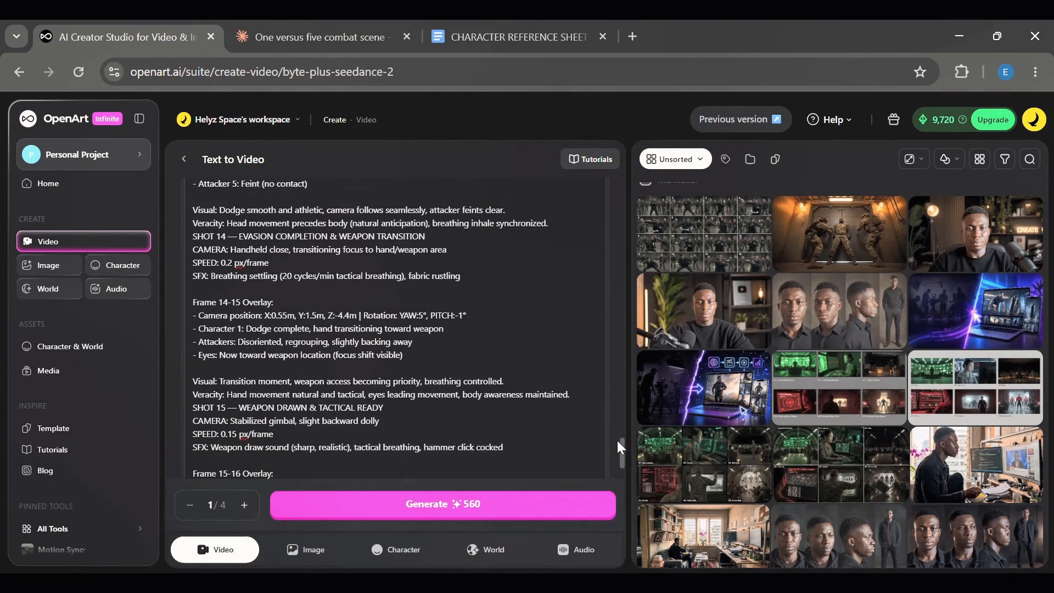
pyautogui.moveTo(620, 449); pyautogui.dragTo(603, 190)
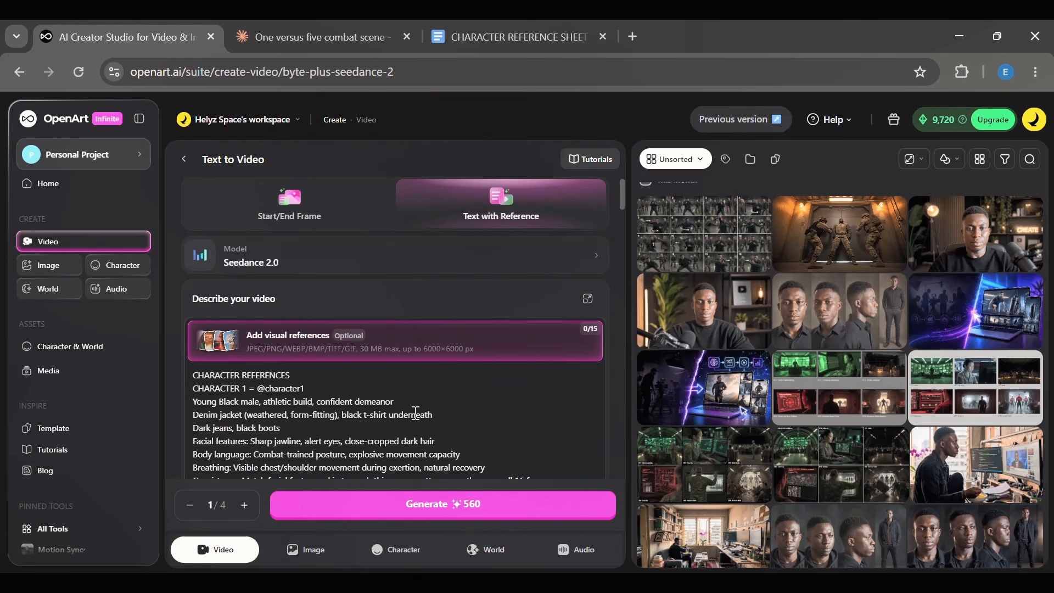
# - Add helyz, The Hammer, The Shadow, the-enforcer, The Knife and the generated motion reference sheet as visual references
pyautogui.scroll(-2, 416, 413)
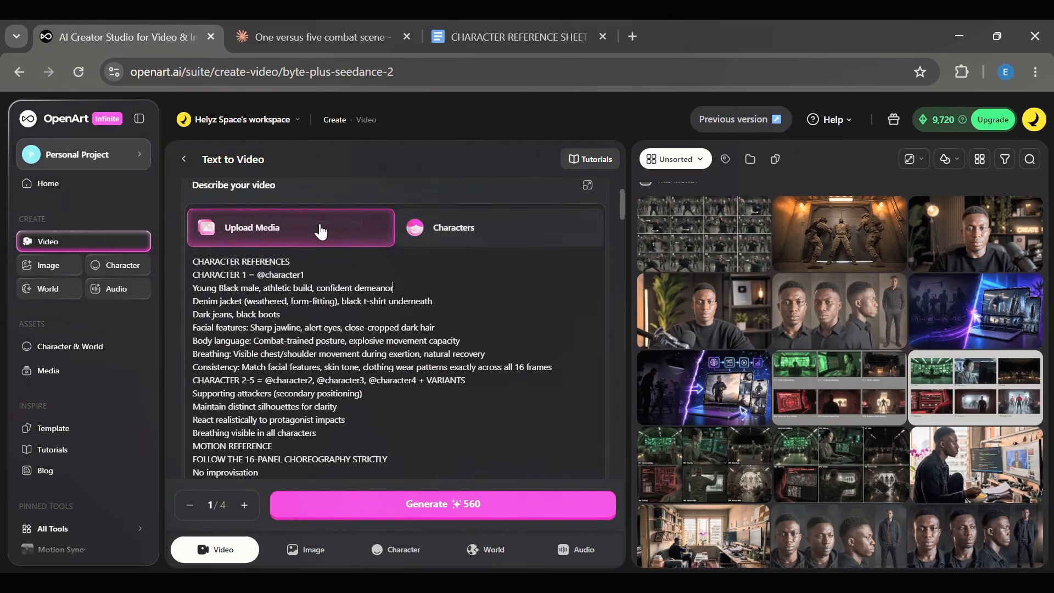
pyautogui.click(455, 246)
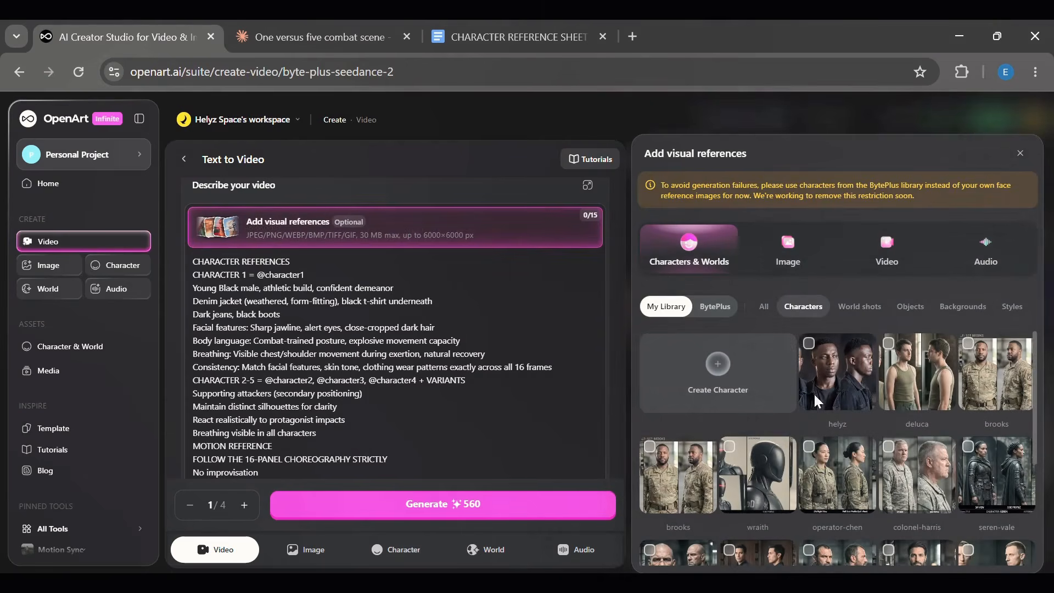
pyautogui.click(818, 357)
pyautogui.scroll(-3, 824, 384)
pyautogui.click(840, 412)
pyautogui.click(892, 410)
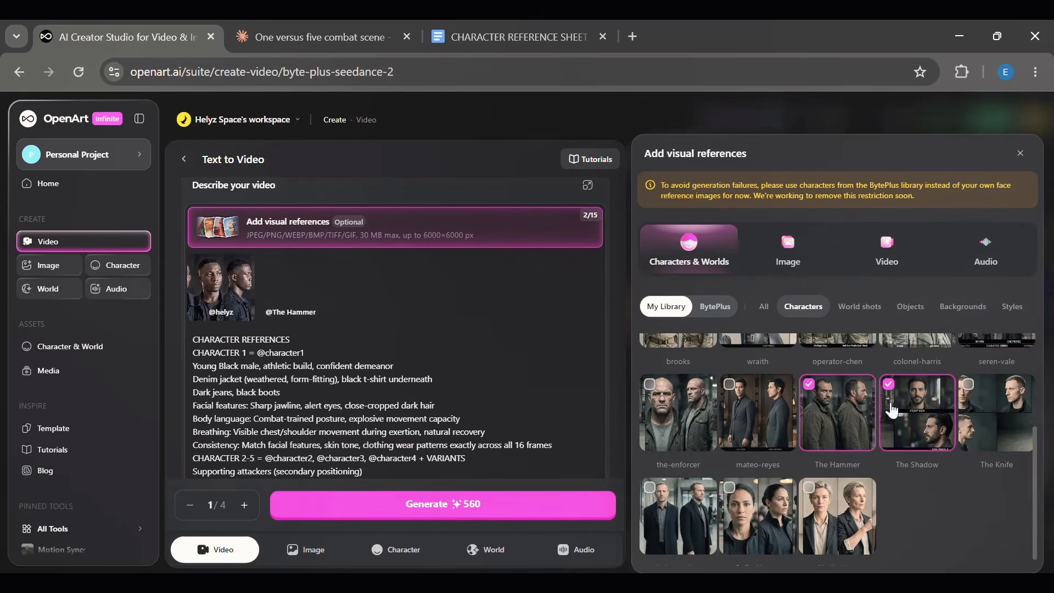
pyautogui.click(678, 412)
pyautogui.click(996, 412)
pyautogui.scroll(1, 1032, 426)
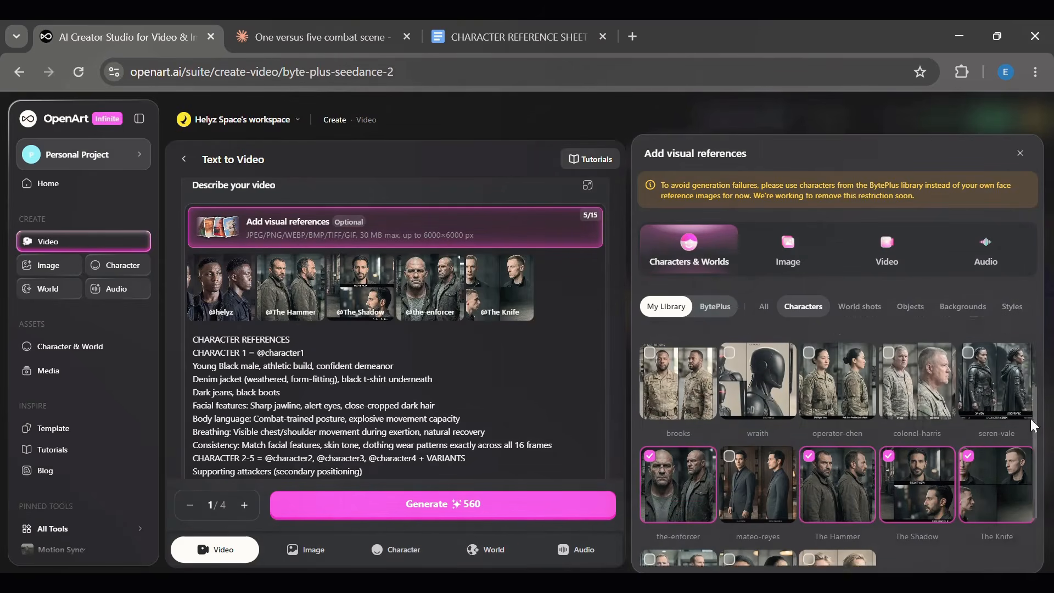
pyautogui.scroll(2, 1013, 360)
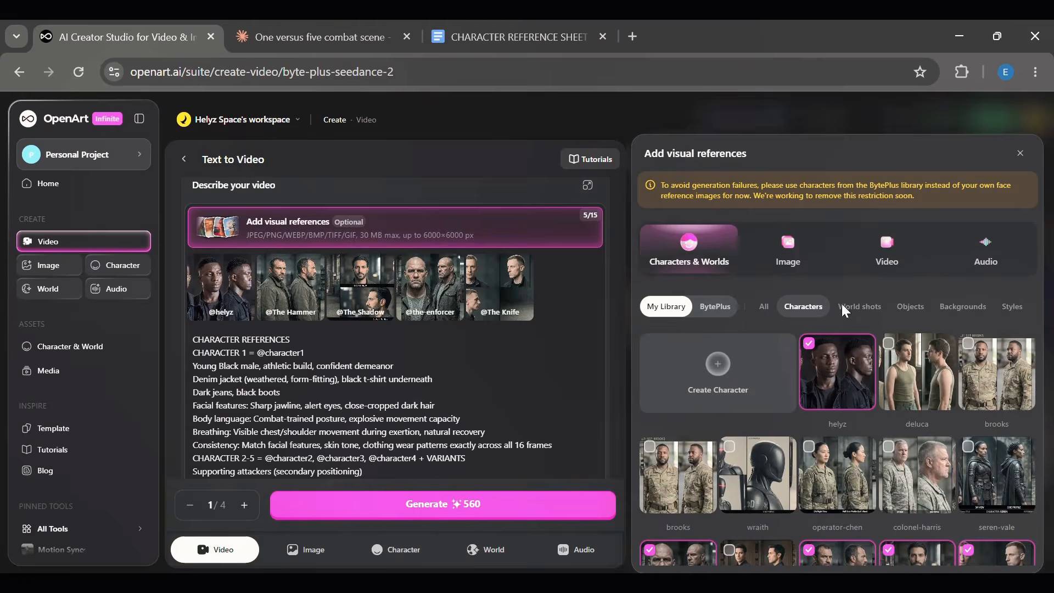
pyautogui.click(785, 267)
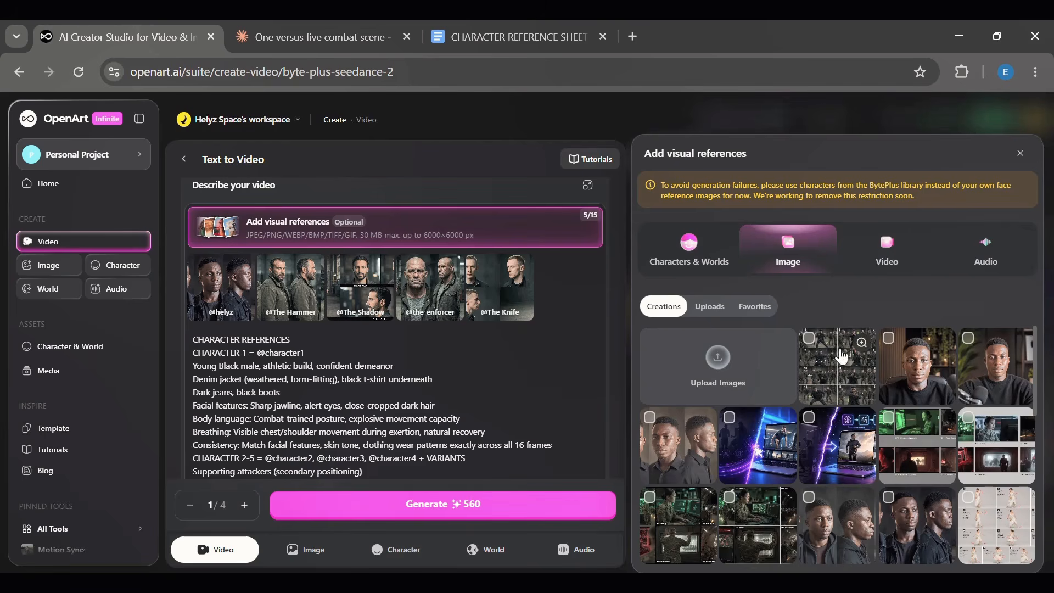
pyautogui.click(823, 369)
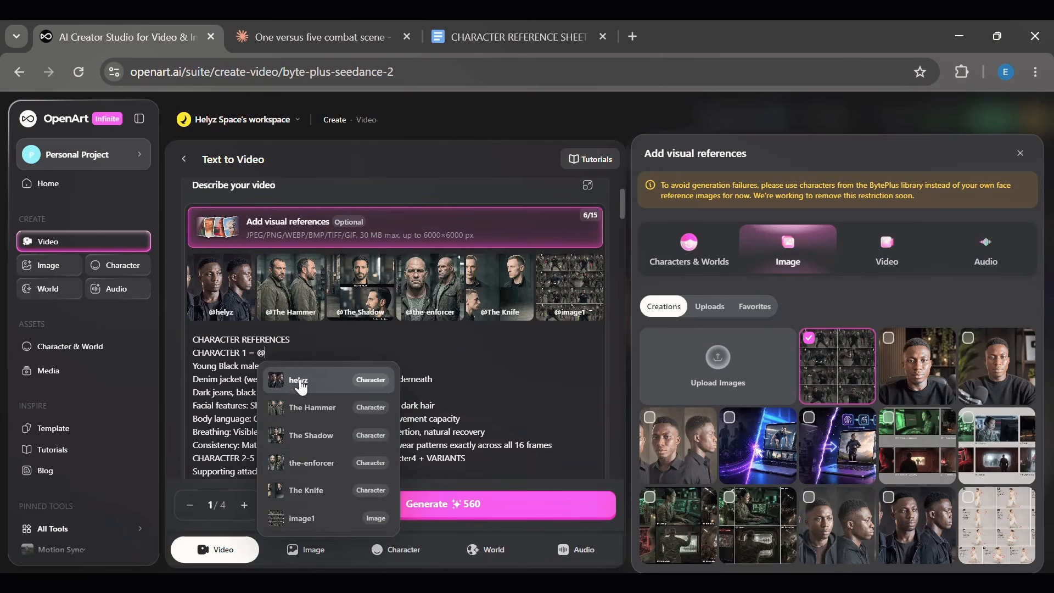
pyautogui.click(296, 379)
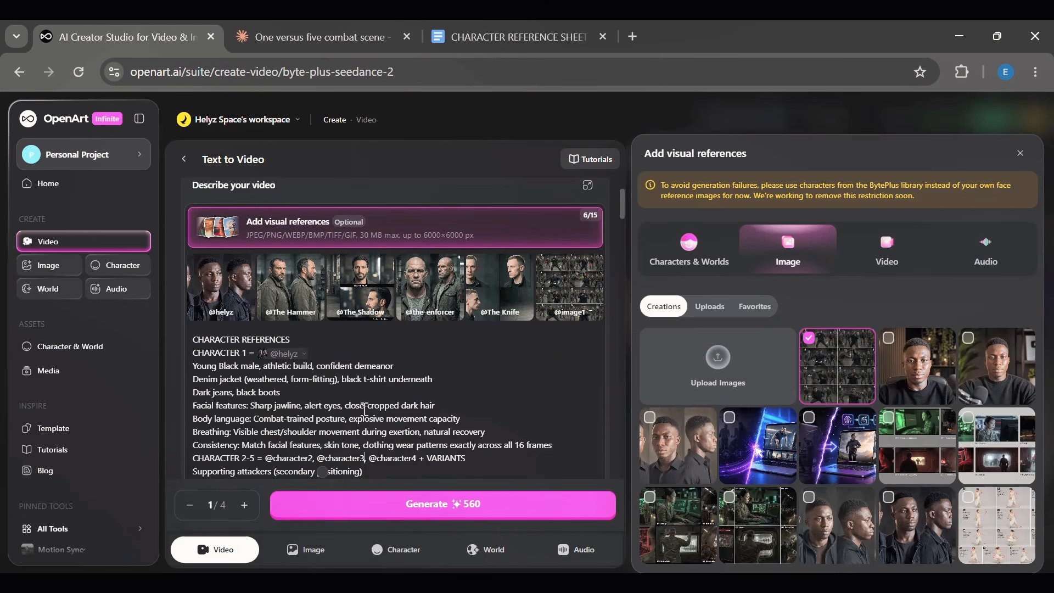
pyautogui.moveTo(551, 445); pyautogui.dragTo(193, 366)
pyautogui.press('BackSpace')
pyautogui.press('BackSpace')
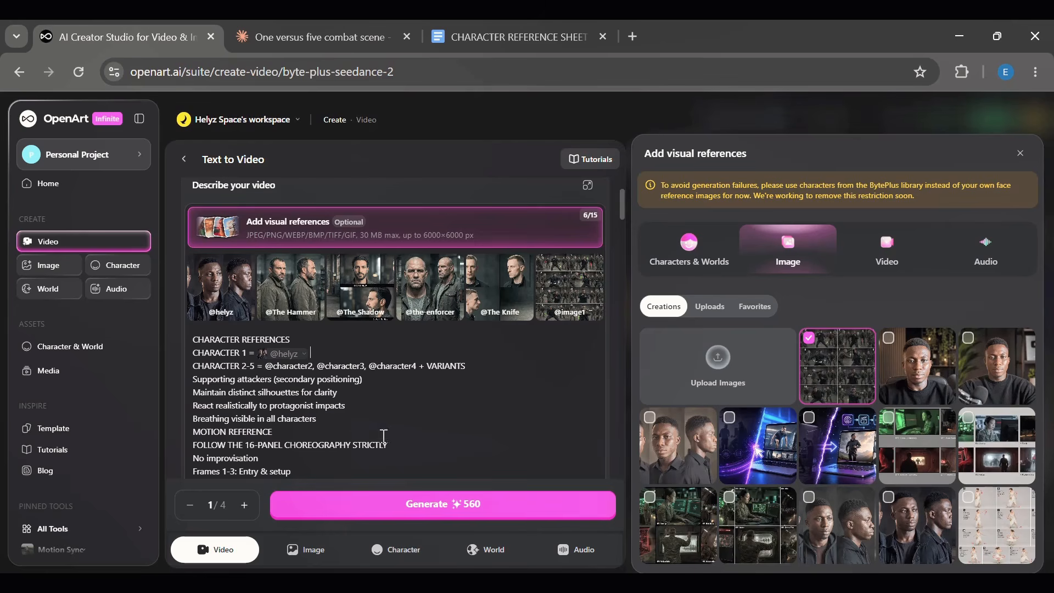
pyautogui.click(317, 366)
pyautogui.press('BackSpace')
pyautogui.press('BackSpace')
pyautogui.press('BackSpace')
pyautogui.press('BackSpace')
pyautogui.press('BackSpace')
pyautogui.press('BackSpace')
pyautogui.press('BackSpace')
pyautogui.press('BackSpace')
pyautogui.press('BackSpace')
pyautogui.press('BackSpace')
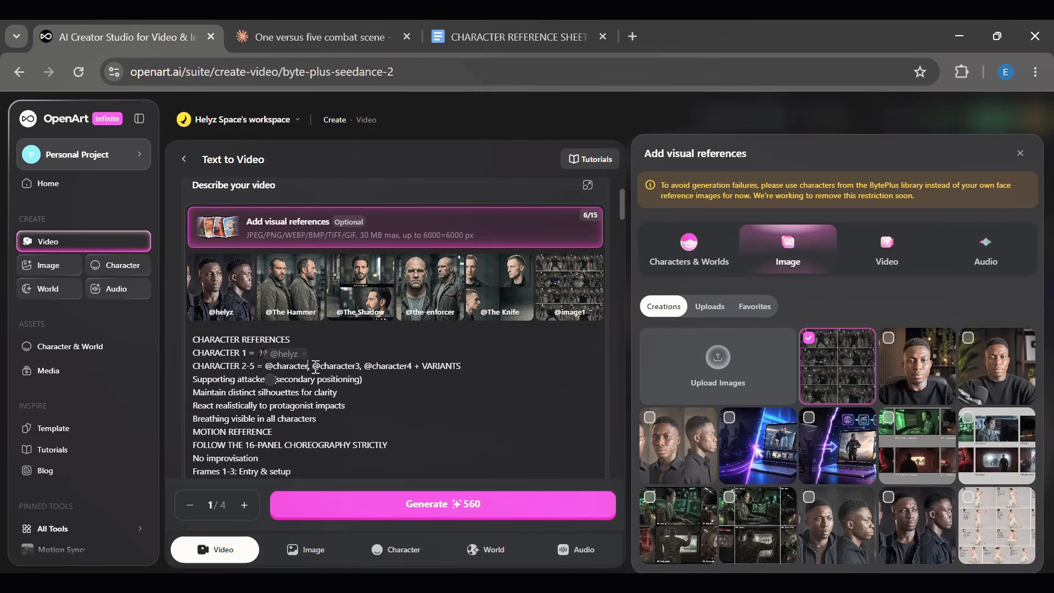
pyautogui.press('Down')
pyautogui.press('Return')
pyautogui.press('Right')
pyautogui.press('Right')
pyautogui.press('Right')
pyautogui.press('Right')
pyautogui.press('Right')
pyautogui.press('Right')
pyautogui.press('Right')
pyautogui.press('Right')
pyautogui.press('Right')
pyautogui.press('Right')
pyautogui.press('Right')
pyautogui.press('Right')
pyautogui.press('Right')
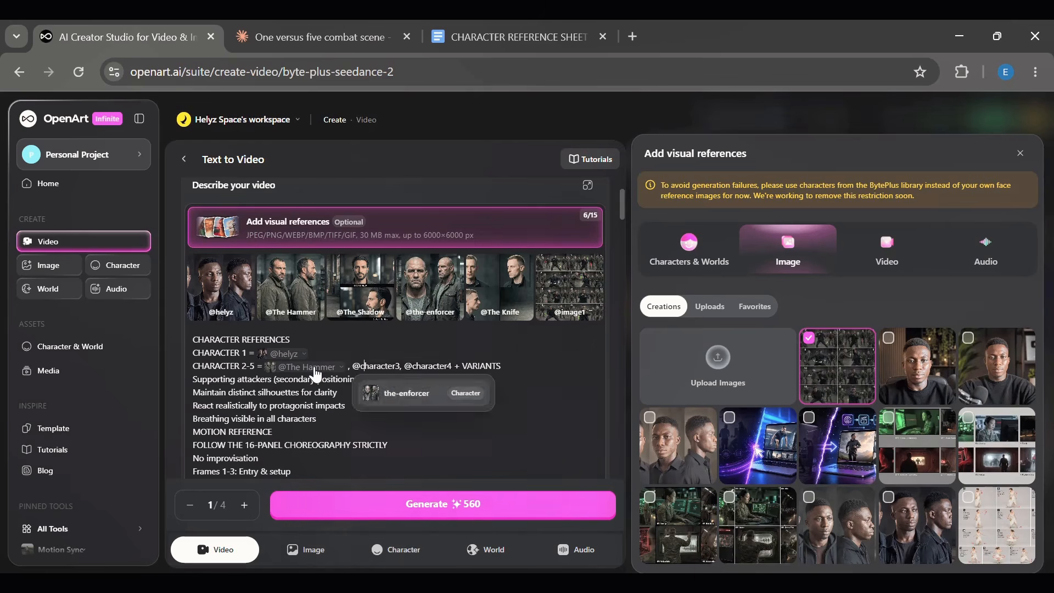
pyautogui.press('BackSpace')
pyautogui.press('BackSpace')
pyautogui.press('BackSpace')
pyautogui.press('BackSpace')
pyautogui.press('BackSpace')
pyautogui.press('BackSpace')
pyautogui.press('BackSpace')
pyautogui.press('BackSpace')
pyautogui.press('BackSpace')
pyautogui.press('BackSpace')
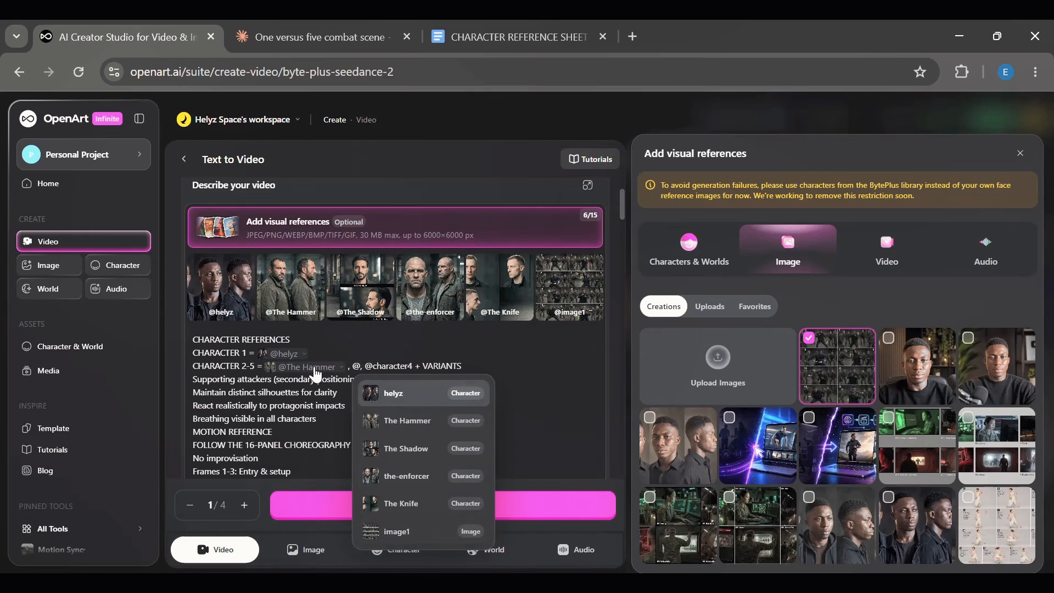
pyautogui.press('Down')
pyautogui.press('Down')
pyautogui.press('Return')
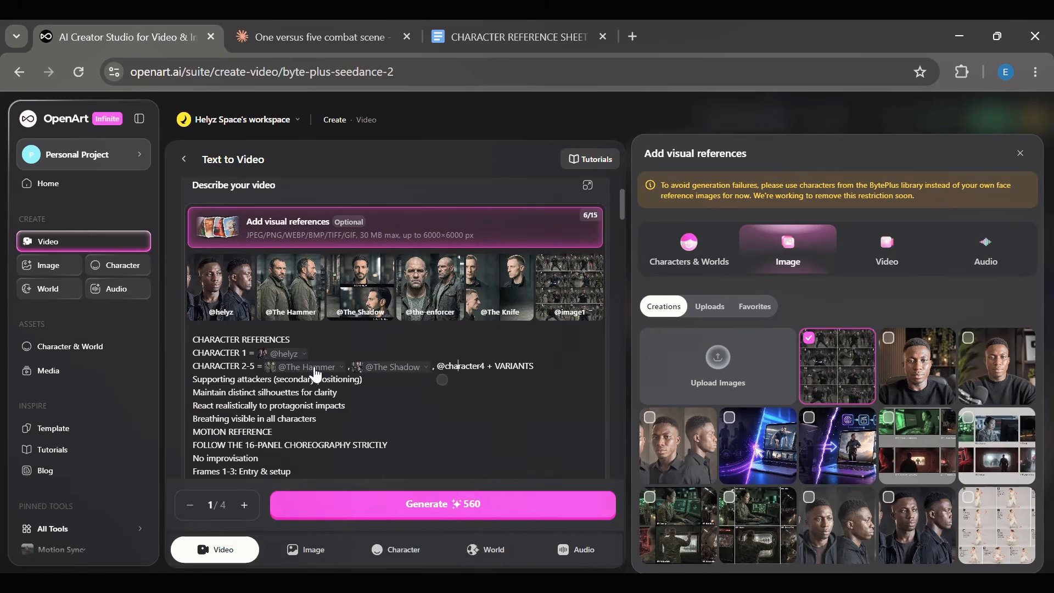
pyautogui.press('Right')
pyautogui.press('BackSpace')
pyautogui.press('BackSpace')
pyautogui.press('BackSpace')
pyautogui.press('BackSpace')
pyautogui.press('BackSpace')
pyautogui.press('BackSpace')
pyautogui.press('BackSpace')
pyautogui.press('BackSpace')
pyautogui.press('BackSpace')
pyautogui.press('BackSpace')
pyautogui.press('Down')
pyautogui.press('Down')
pyautogui.press('Down')
pyautogui.press('Down')
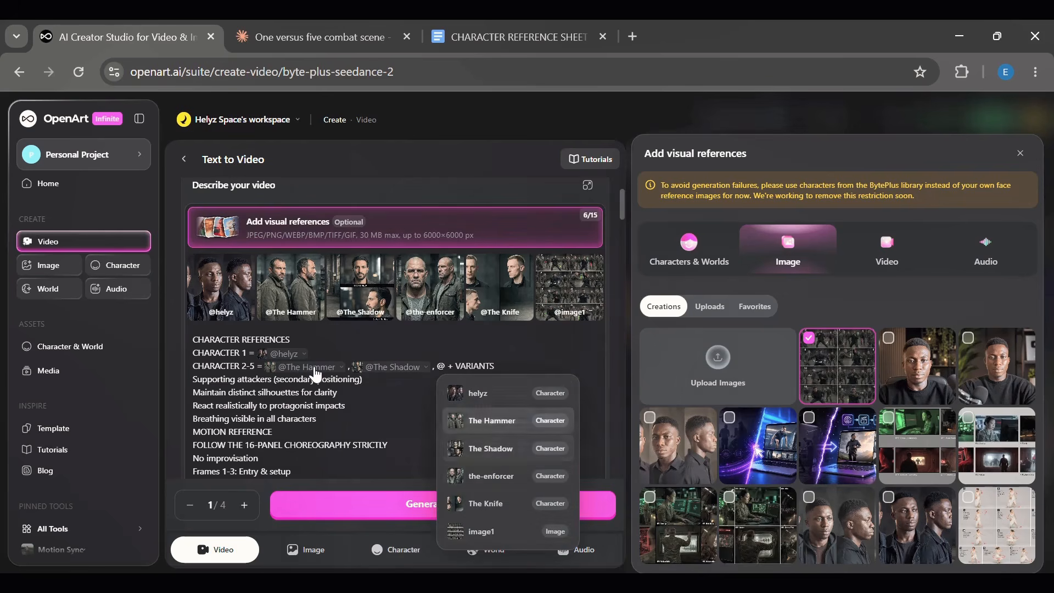
pyautogui.press('Up')
pyautogui.press('Return')
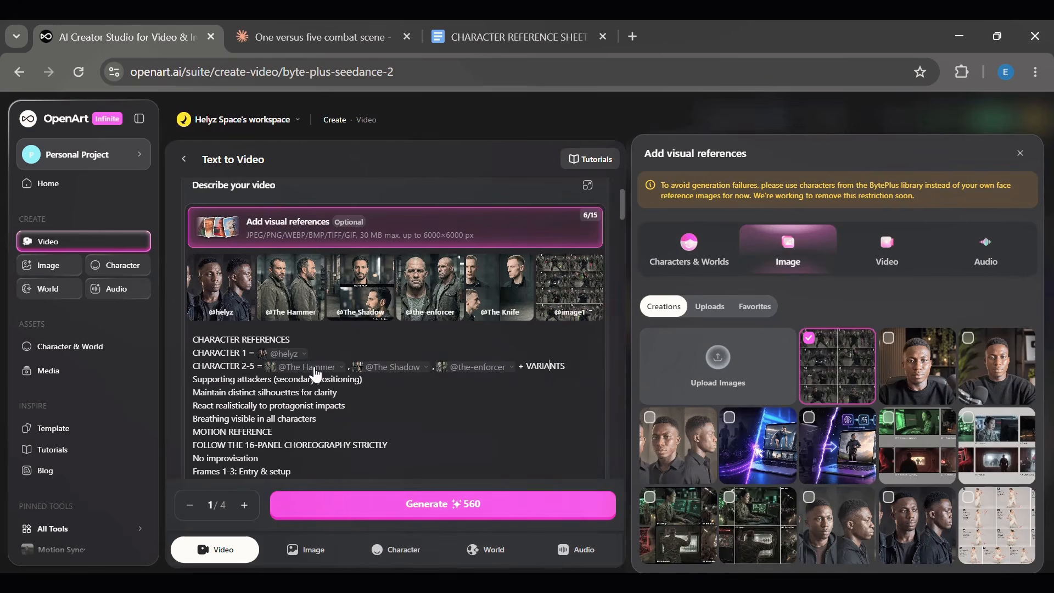
pyautogui.write('@')
pyautogui.press('Down')
pyautogui.press('Down')
pyautogui.press('Down')
pyautogui.press('Down')
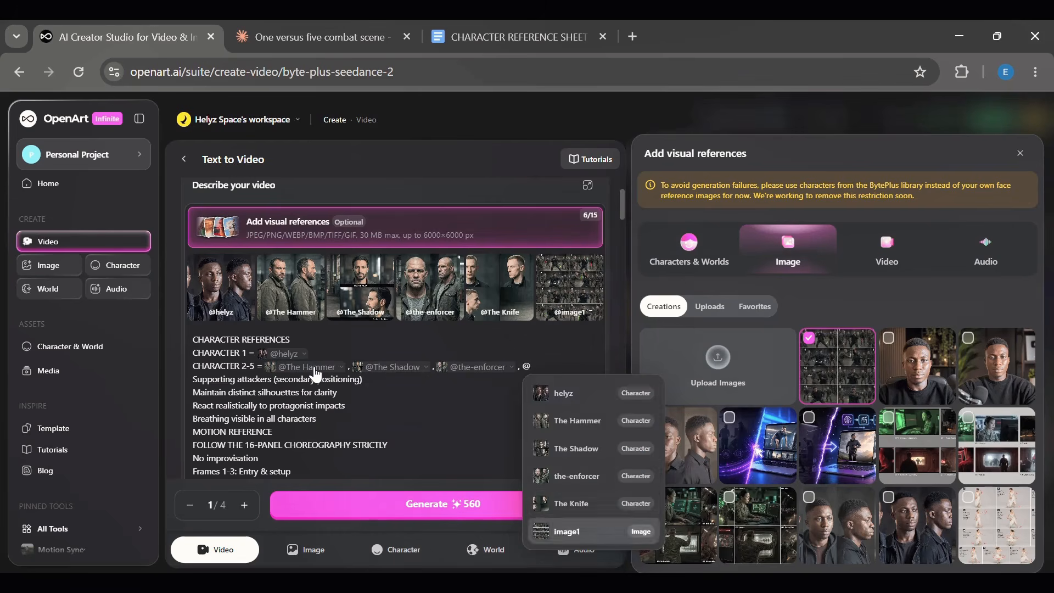
pyautogui.press('Return')
pyautogui.scroll(-2, 278, 406)
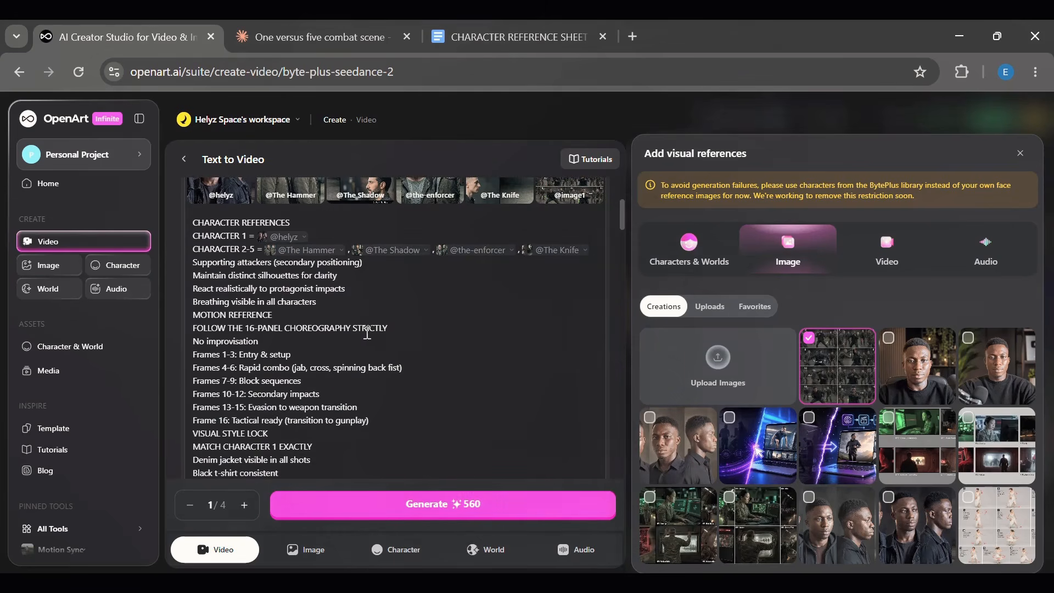
pyautogui.doubleClick(346, 329)
pyautogui.press('BackSpace')
pyautogui.write('@')
pyautogui.press('Down')
pyautogui.press('Down')
pyautogui.press('Down')
pyautogui.press('Down')
pyautogui.press('Down')
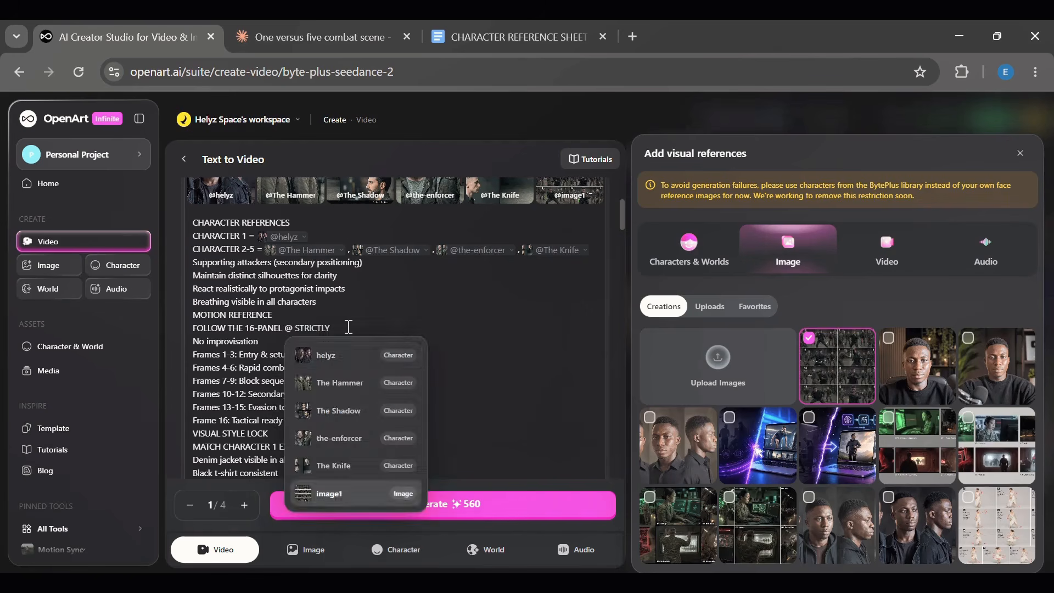
pyautogui.press('Return')
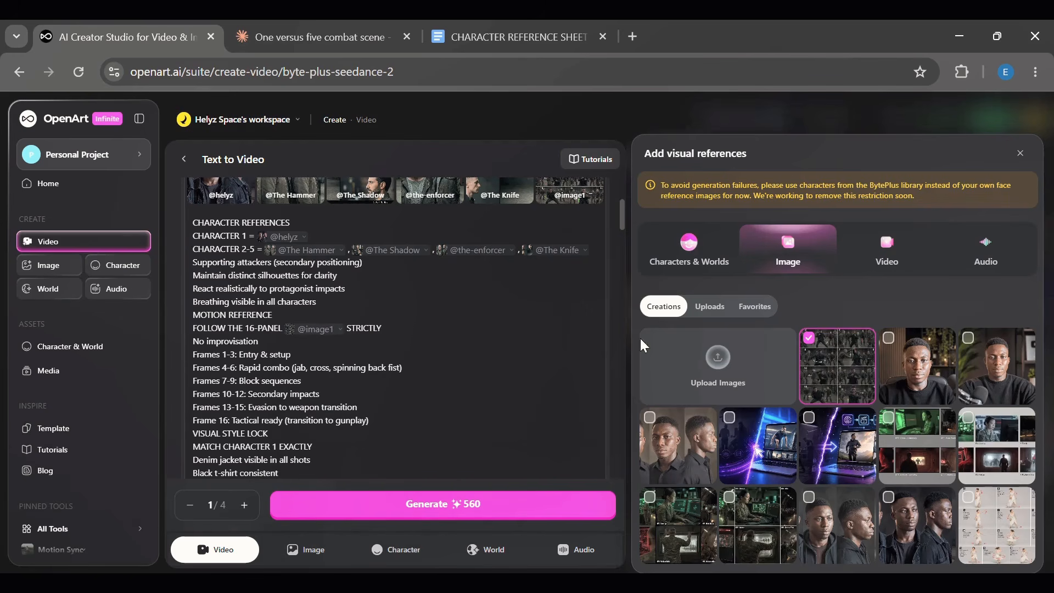
# - Set the video duration to 15 s and generate the video
pyautogui.moveTo(624, 224); pyautogui.dragTo(637, 535)
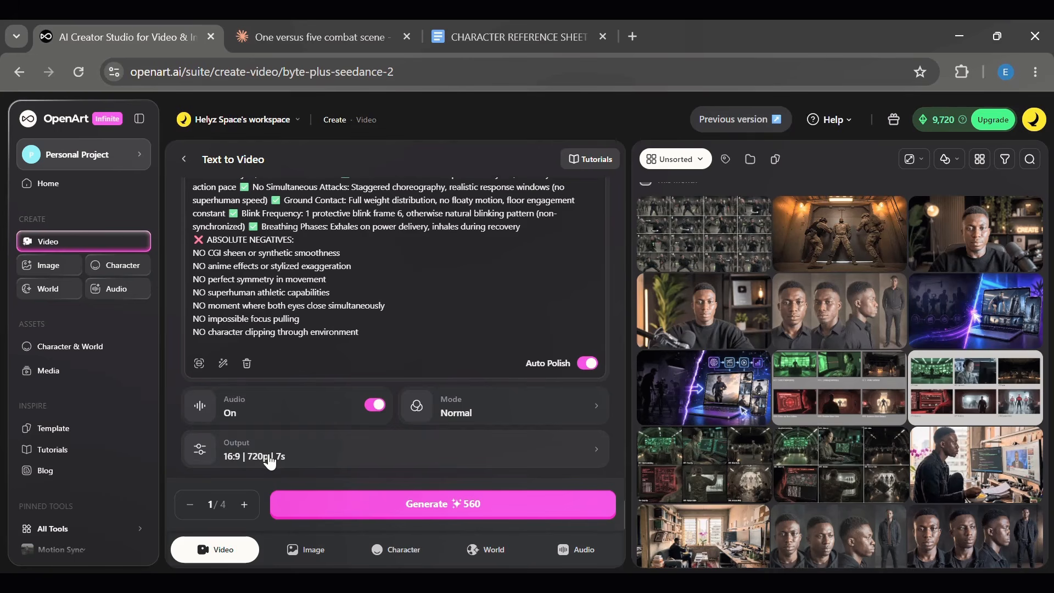
pyautogui.click(249, 461)
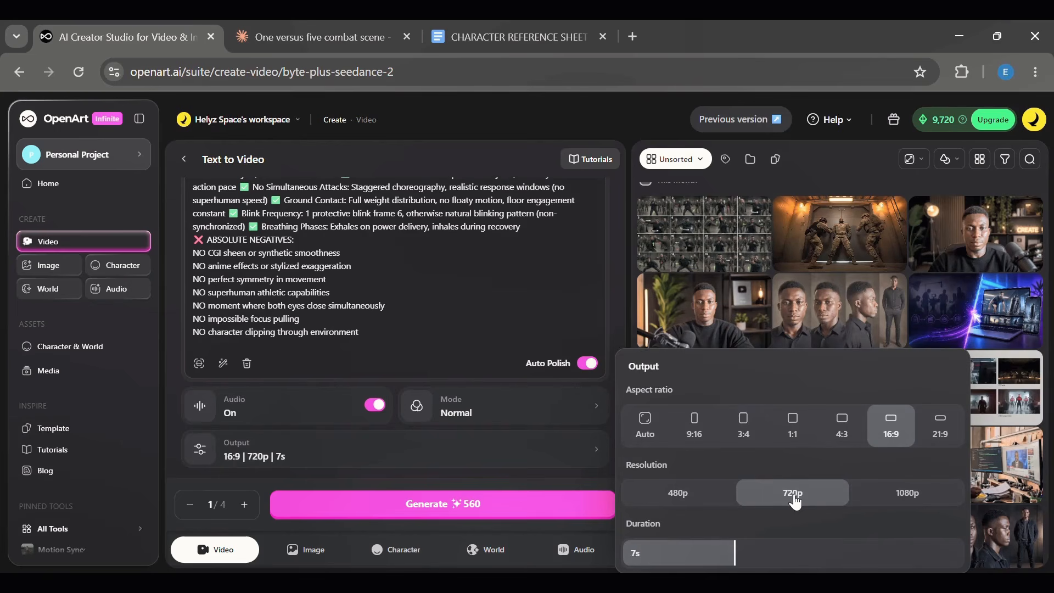
pyautogui.moveTo(906, 553); pyautogui.dragTo(966, 554)
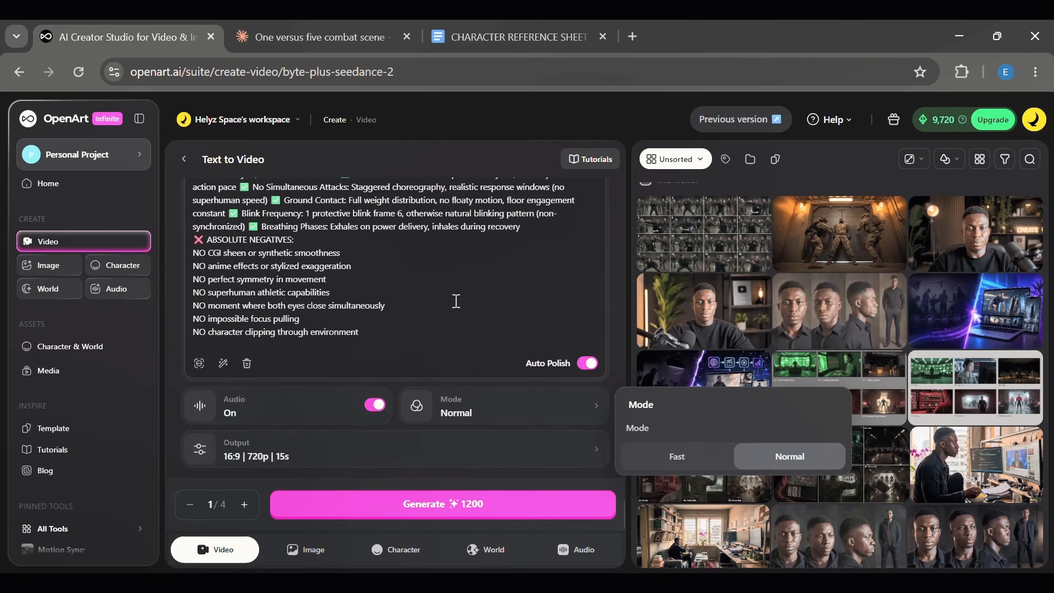
pyautogui.click(421, 507)
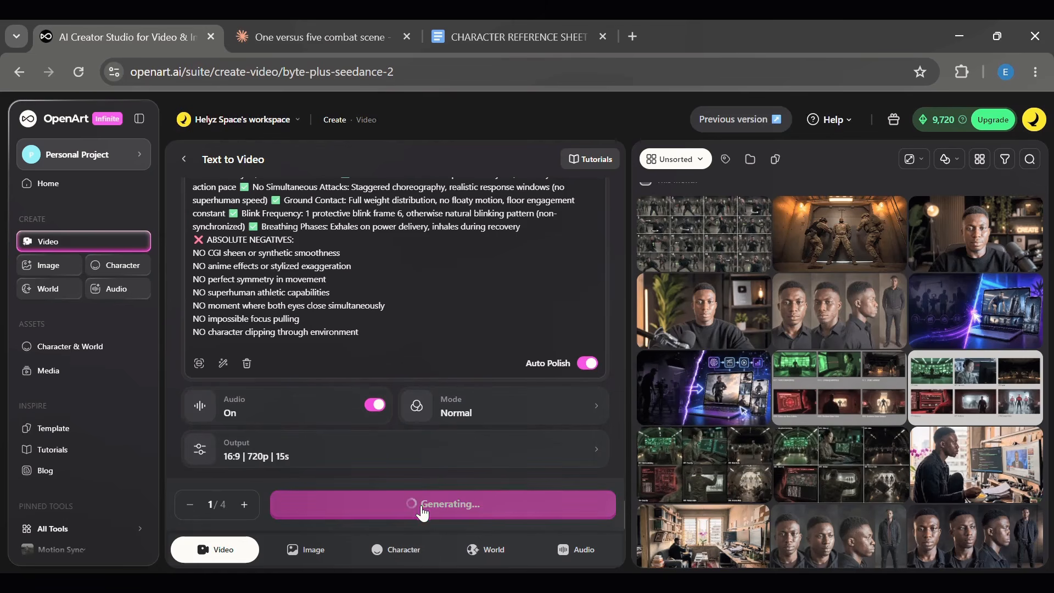